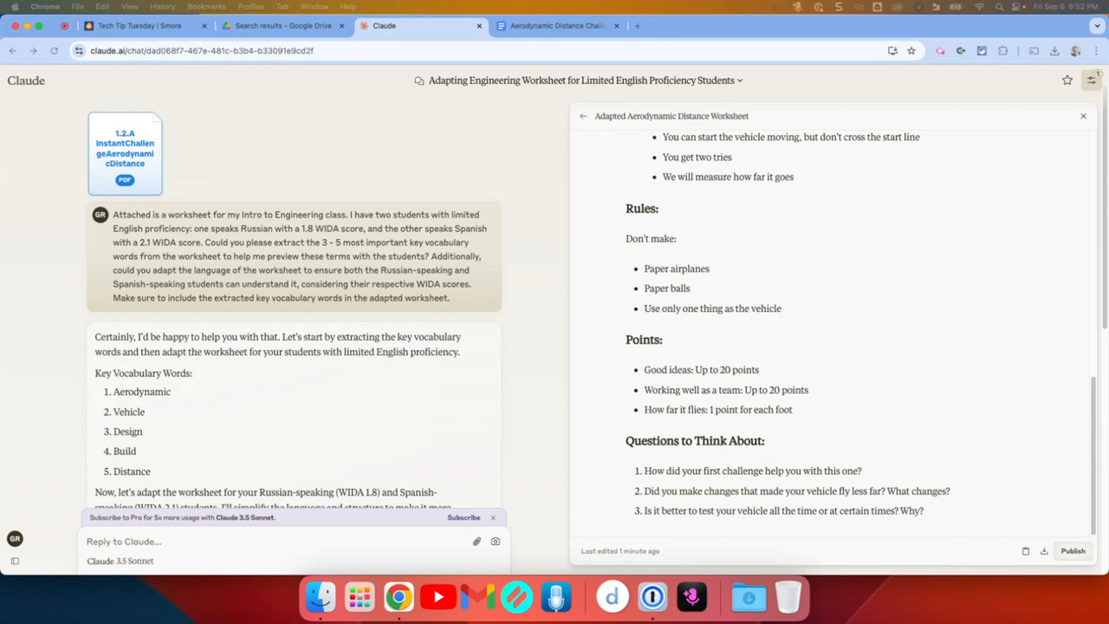
# Step: Send Claude the prepared prompt requesting a vocabulary guide table with English, Spanish and Russian descriptions and image placeholders for the five words
pyautogui.scroll(-15, 329, 424)
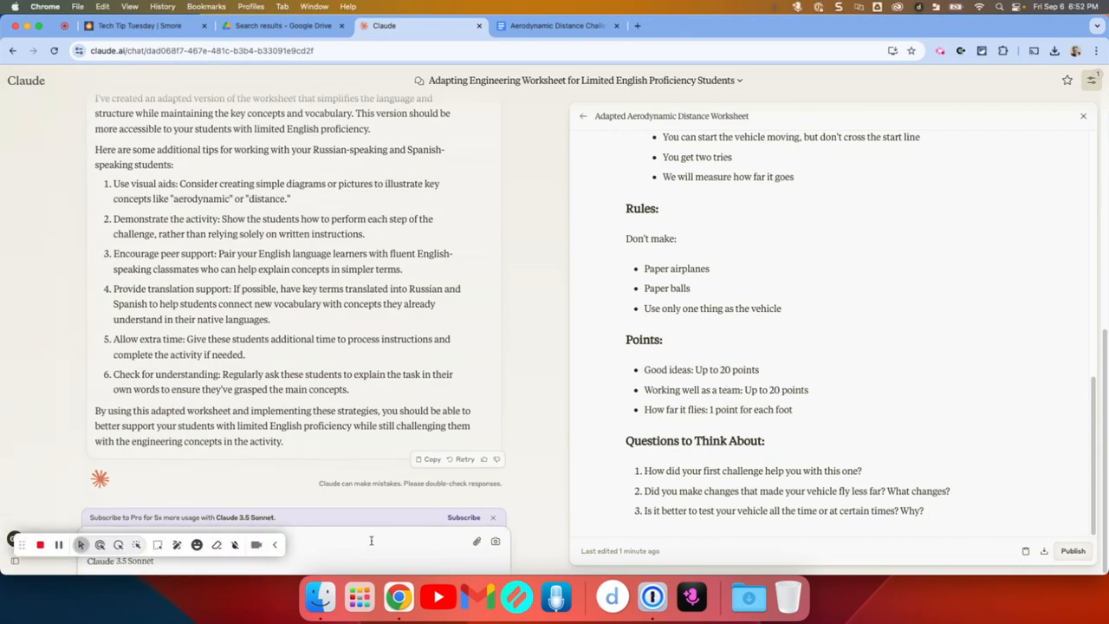
pyautogui.press('super+v')
pyautogui.scroll(3, 350, 422)
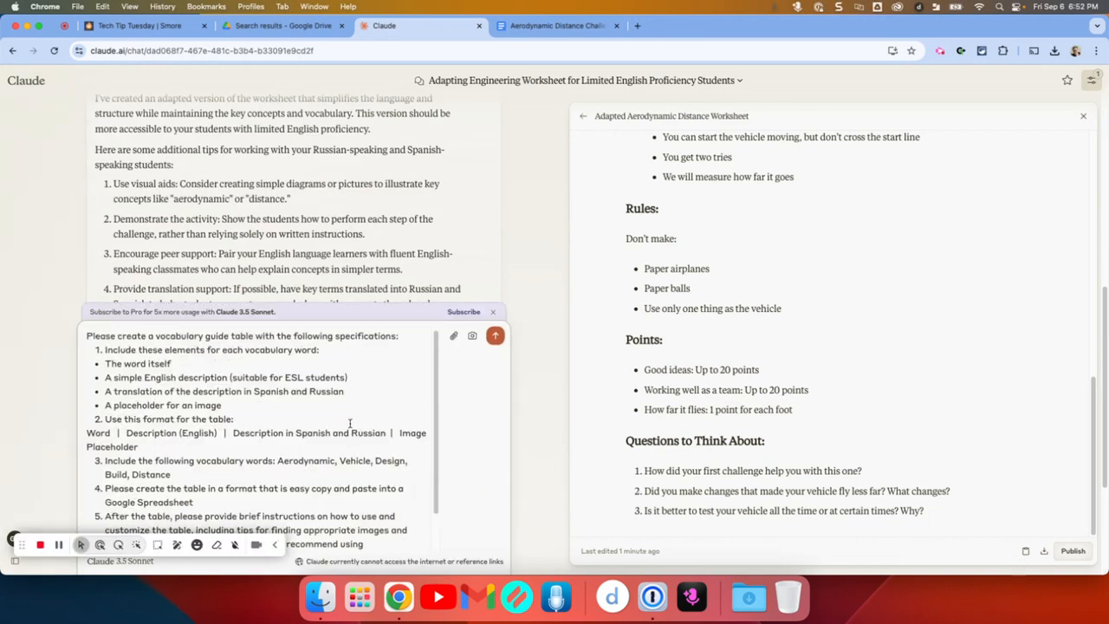
pyautogui.click(275, 544)
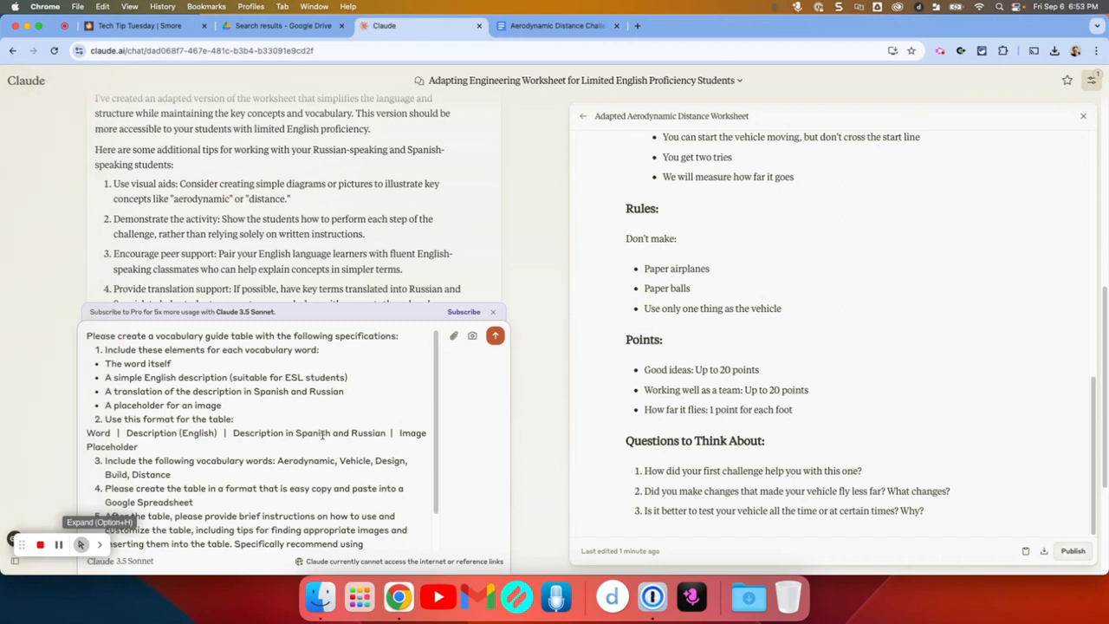
pyautogui.scroll(-2, 158, 452)
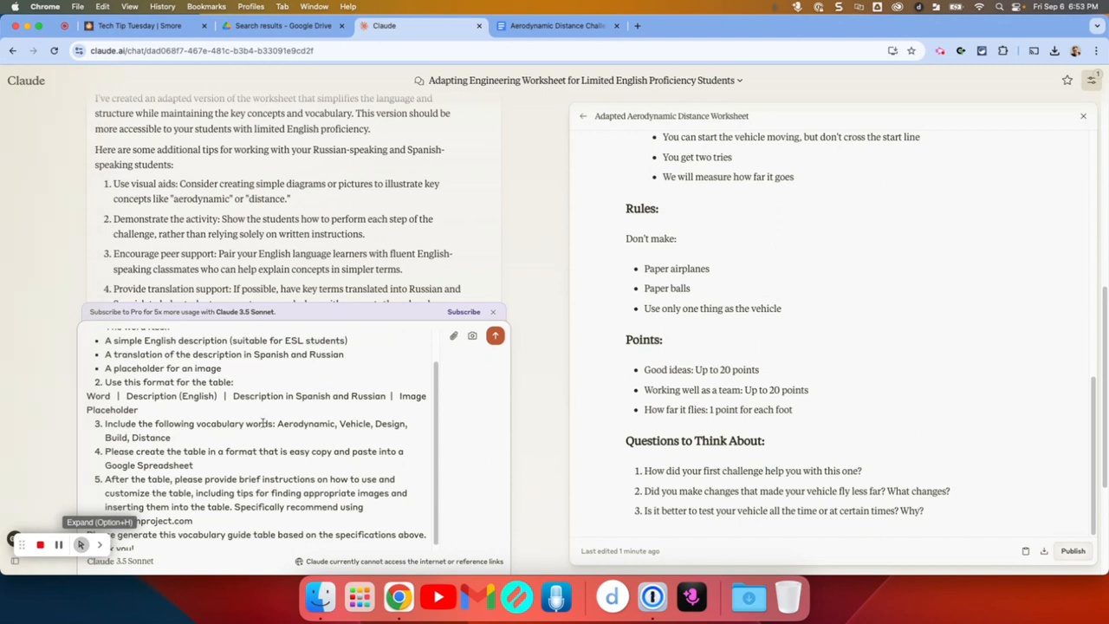
pyautogui.scroll(5, 221, 241)
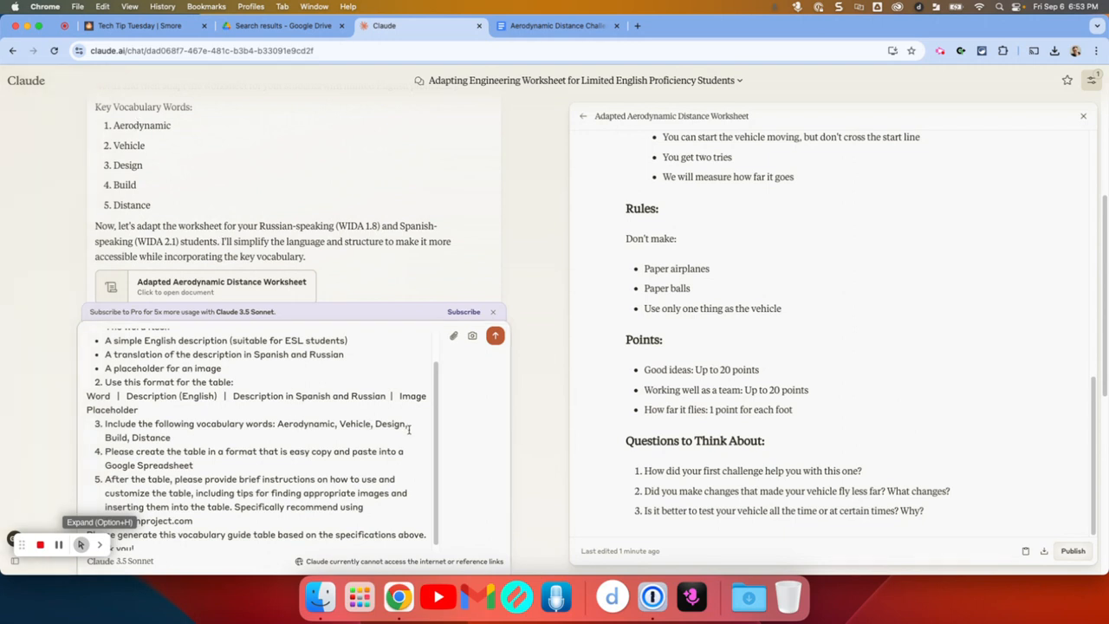
pyautogui.scroll(-1, 150, 440)
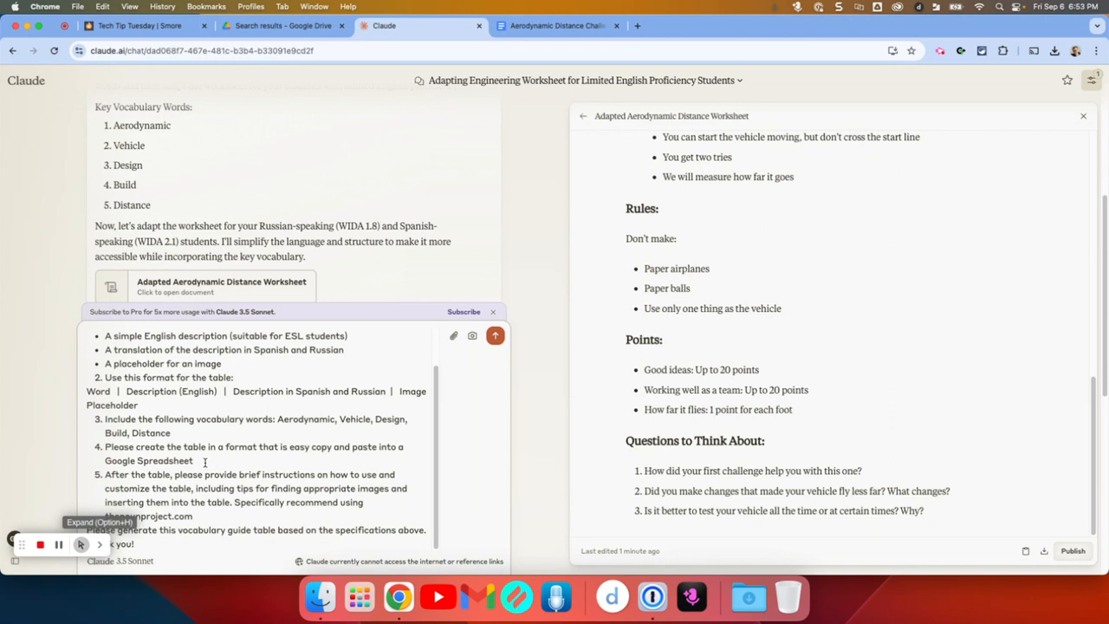
pyautogui.scroll(-1, 205, 463)
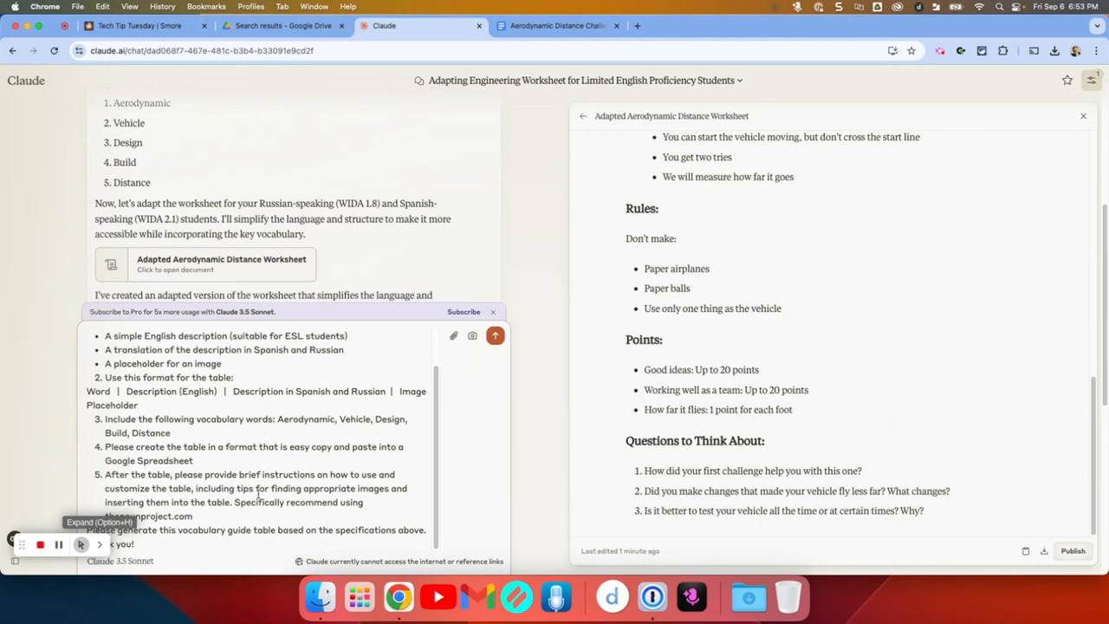
pyautogui.click(495, 339)
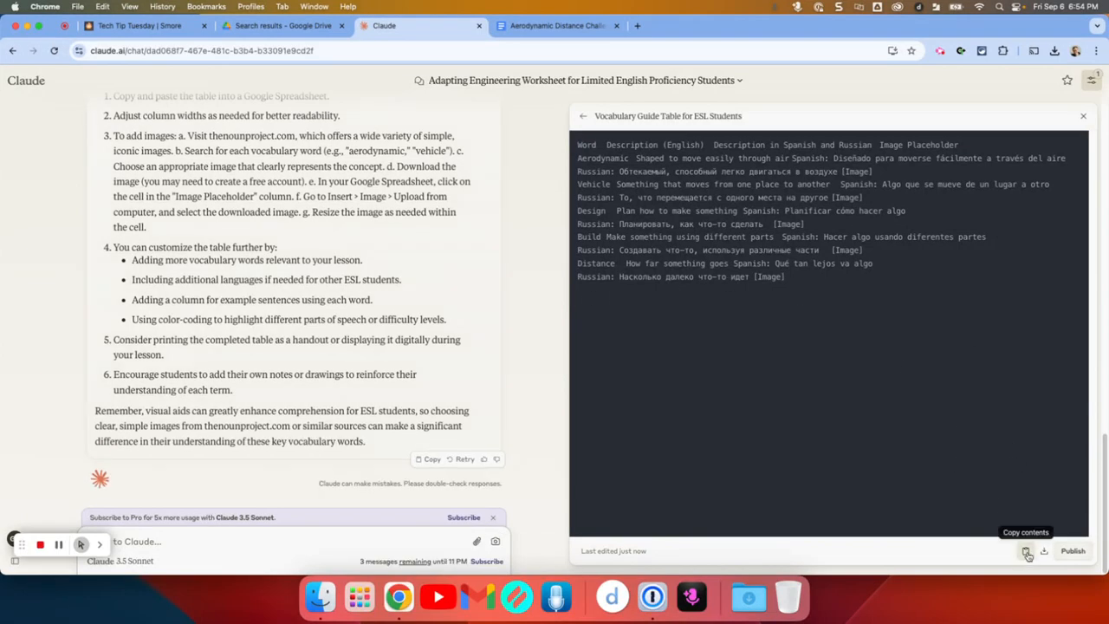
# Step: Copy Claude's generated vocabulary table into a new Google Sheets spreadsheet from cell A1 and widen columns A to D
pyautogui.click(1026, 552)
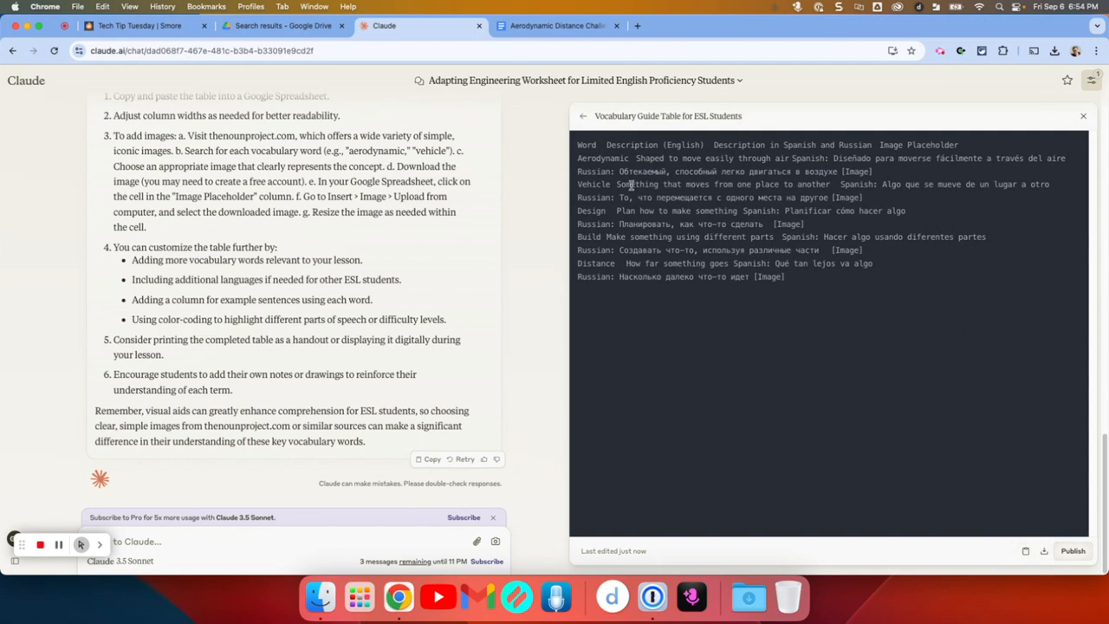
pyautogui.scroll(3, 179, 275)
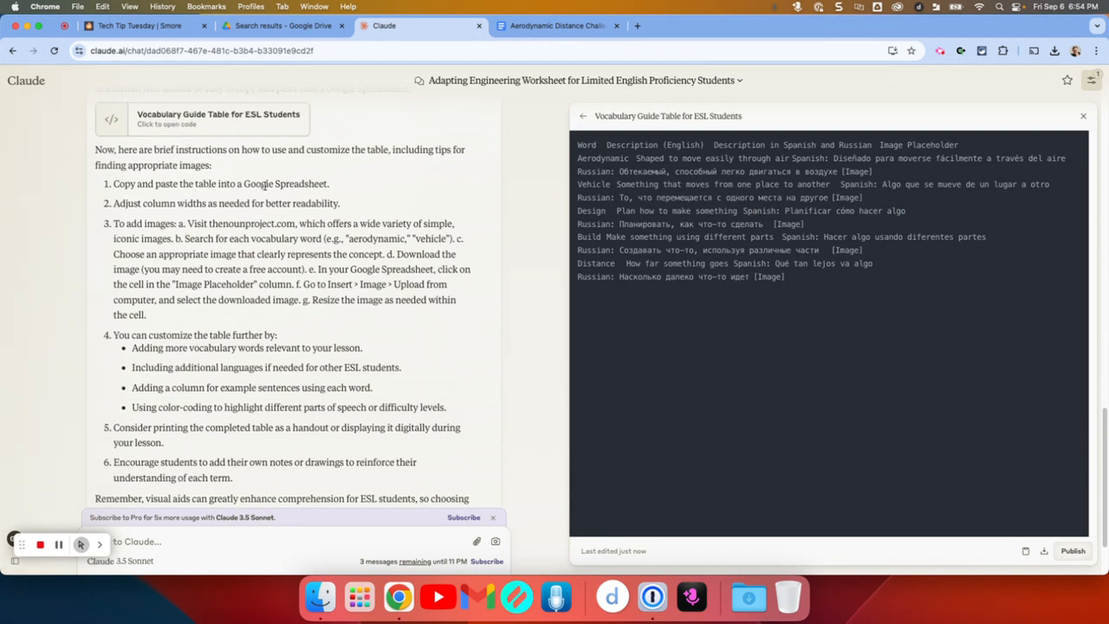
pyautogui.click(636, 25)
pyautogui.write('sheets.new')
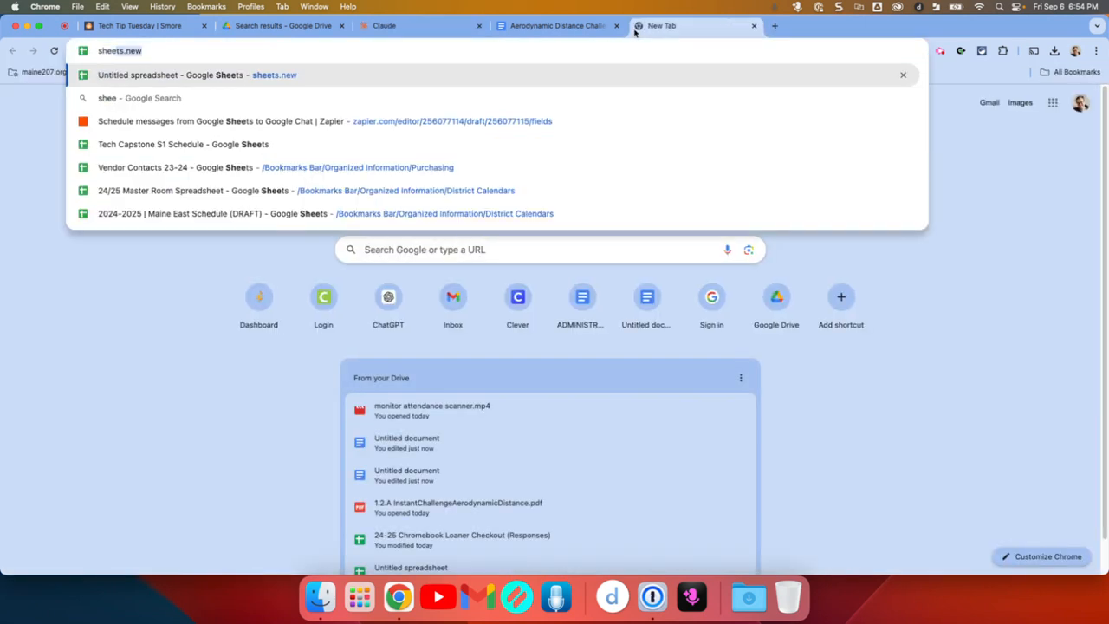
pyautogui.press('Return')
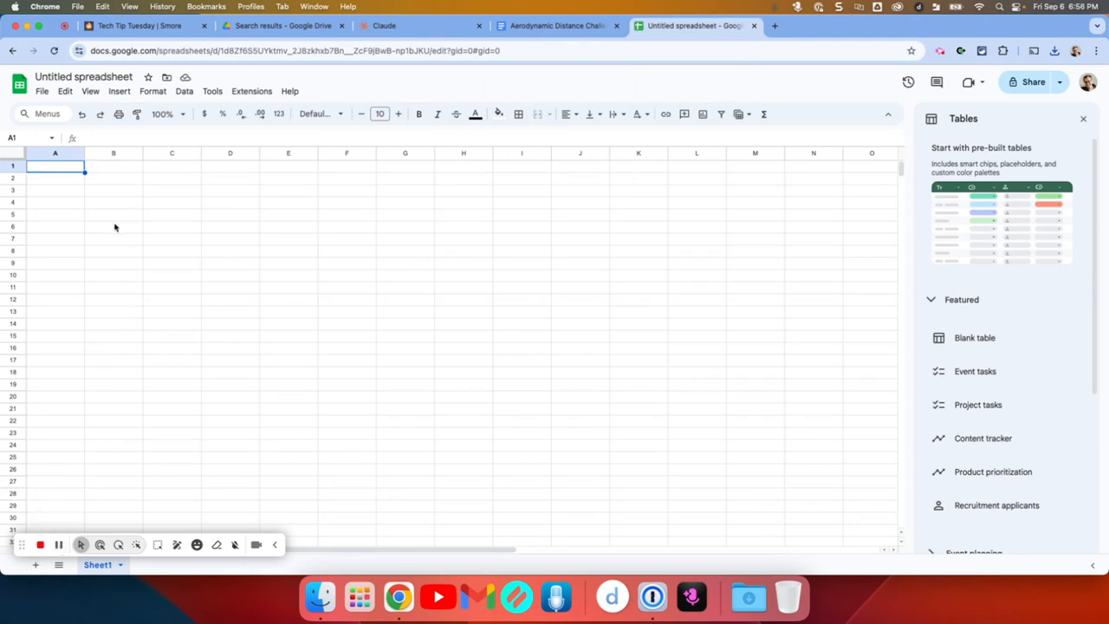
pyautogui.press('super+v')
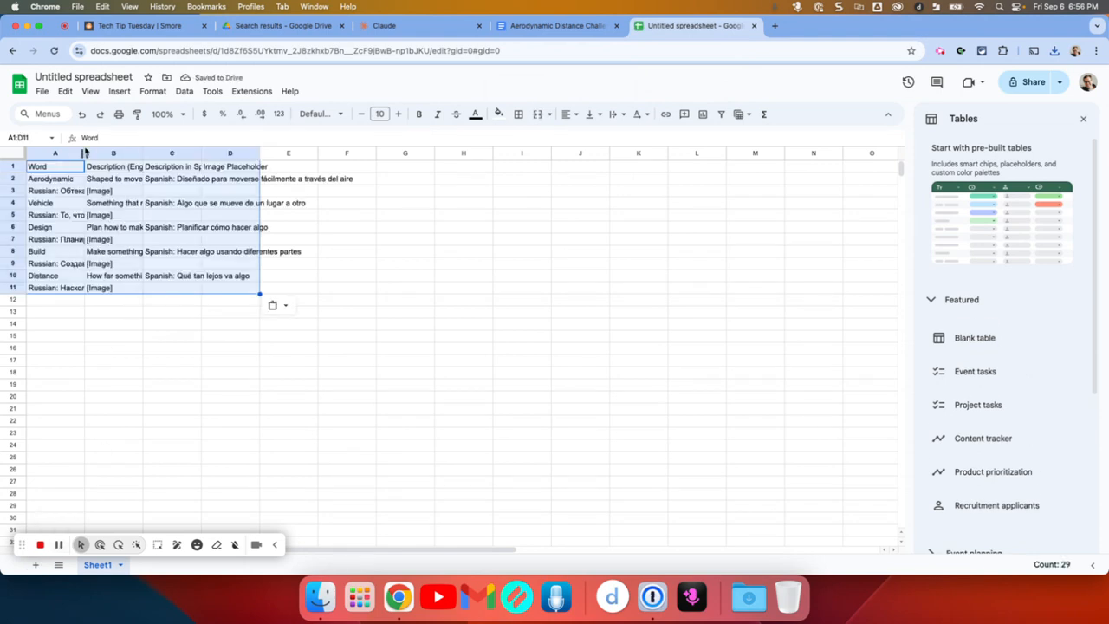
pyautogui.moveTo(84, 153); pyautogui.dragTo(618, 158)
# Step: Enlarge the formula bar and add the Russian description from A3 as a second line in C2 for Aerodynamic
pyautogui.click(97, 194)
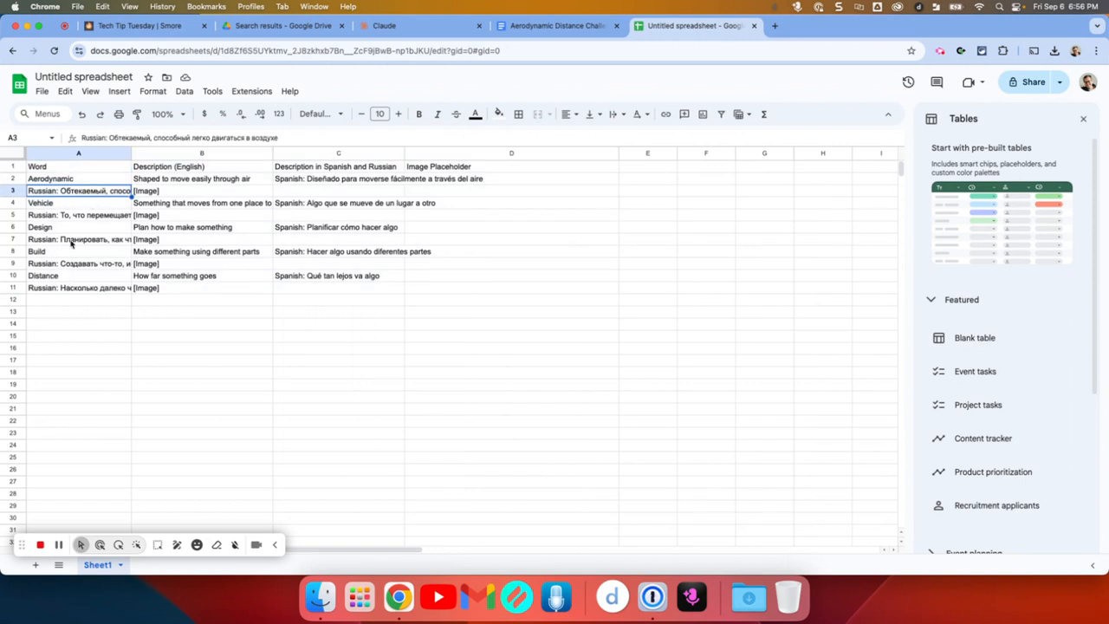
pyautogui.press('cmd+c')
pyautogui.click(310, 183)
pyautogui.moveTo(279, 145); pyautogui.dragTo(263, 191)
pyautogui.click(288, 140)
pyautogui.hotkey('shift', 'Return')
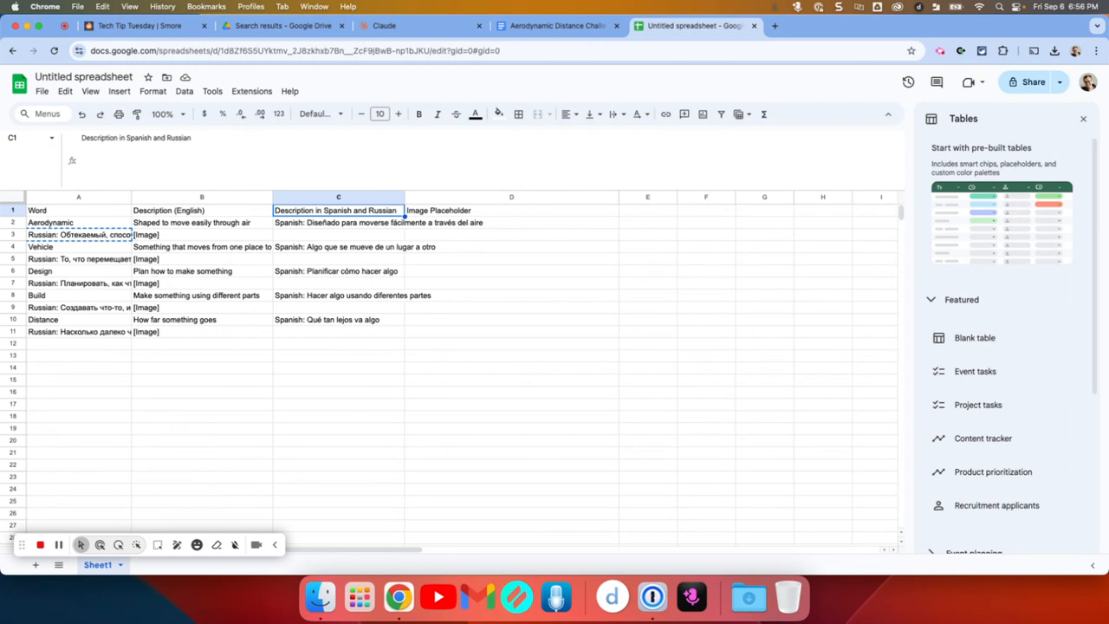
pyautogui.click(335, 223)
pyautogui.click(285, 140)
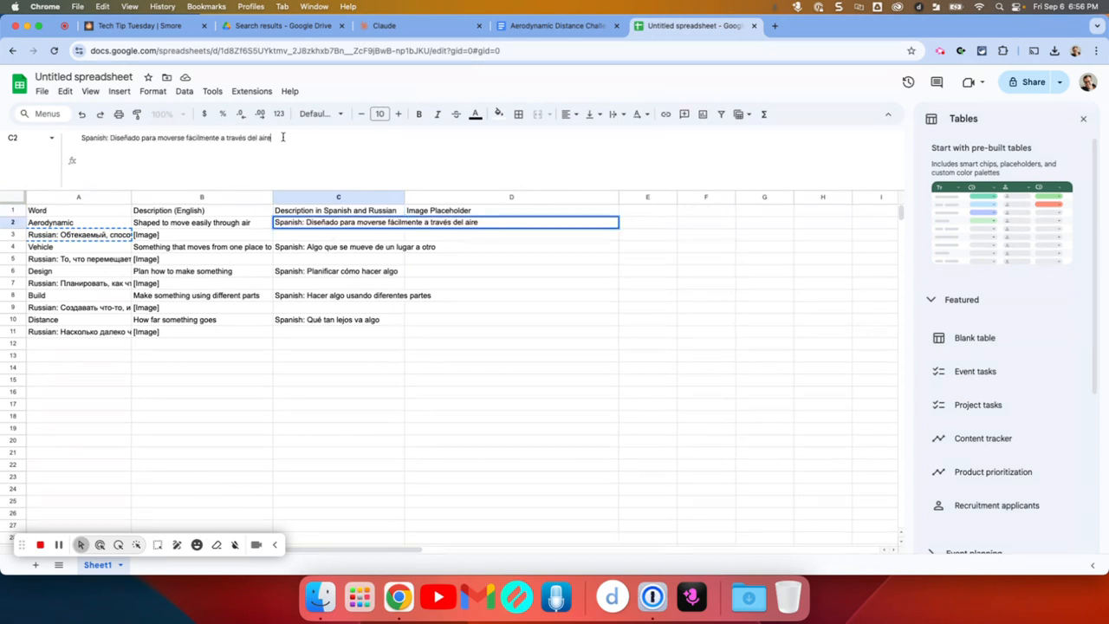
pyautogui.press('super+v')
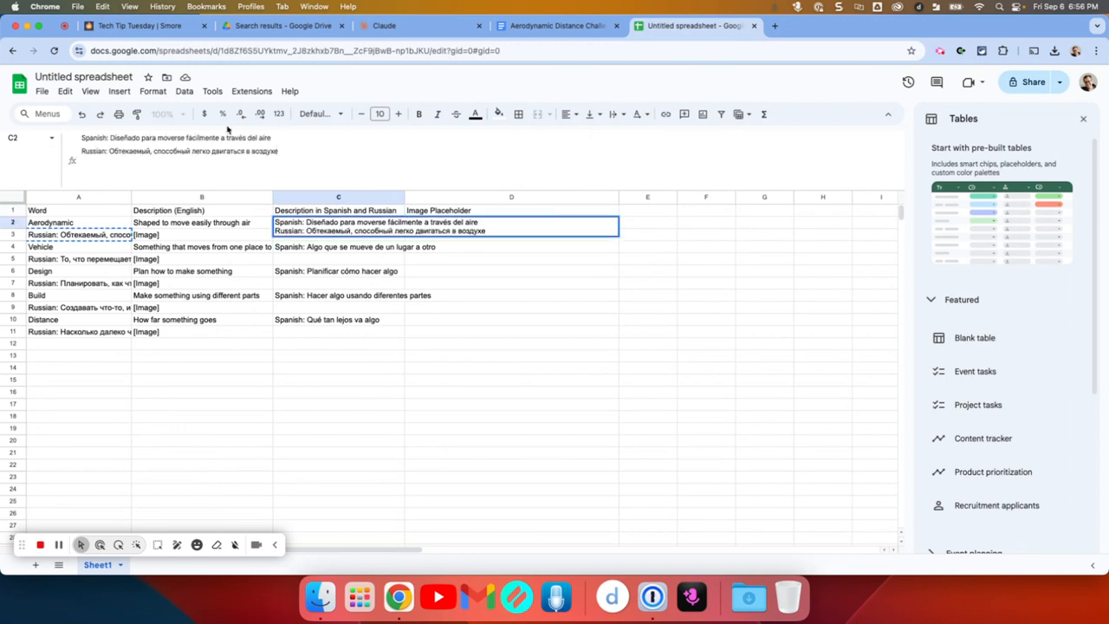
pyautogui.moveTo(121, 275); pyautogui.dragTo(94, 260)
# Step: Delete row 3, which holds only the Russian description and image placeholder for Aerodynamic
pyautogui.click(17, 244)
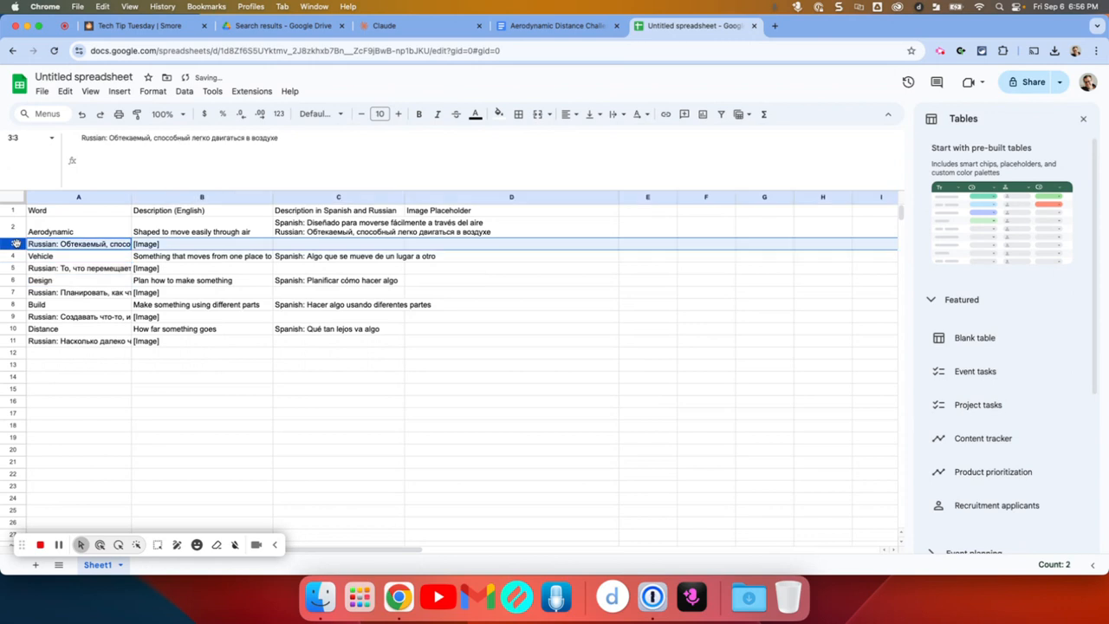
pyautogui.rightClick(17, 244)
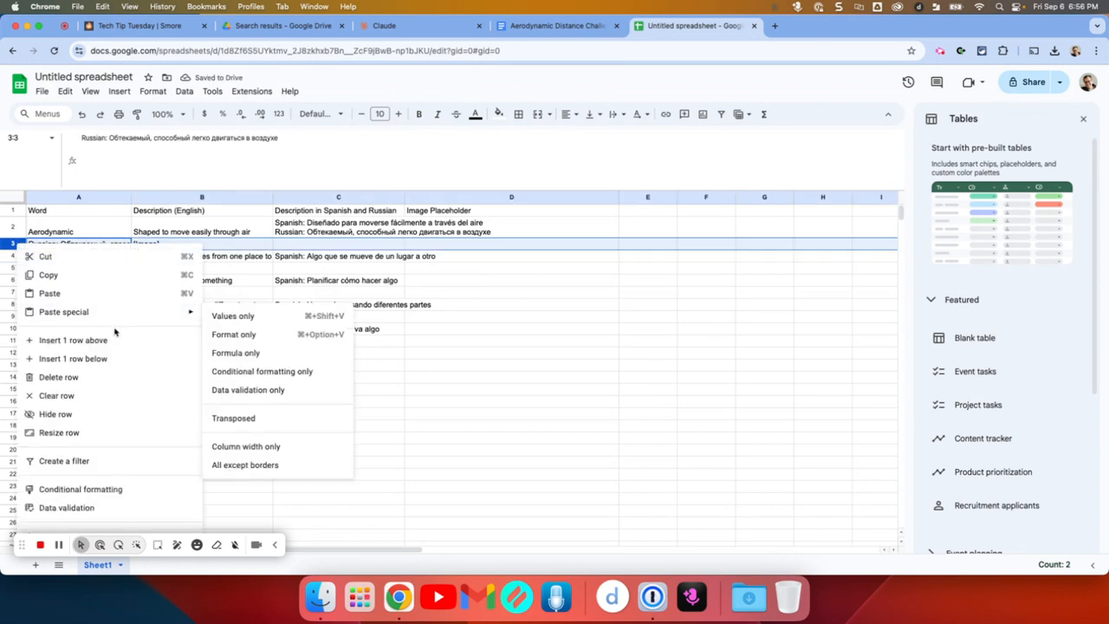
pyautogui.click(111, 378)
# Step: Add the Russian description from A4 as a second line in C3, below the Spanish text for Vehicle
pyautogui.click(78, 258)
pyautogui.hotkey('ctrl', 'c')
pyautogui.click(308, 250)
pyautogui.click(271, 141)
pyautogui.hotkey('alt', 'Return')
pyautogui.hotkey('ctrl', 'v')
pyautogui.press('Return')
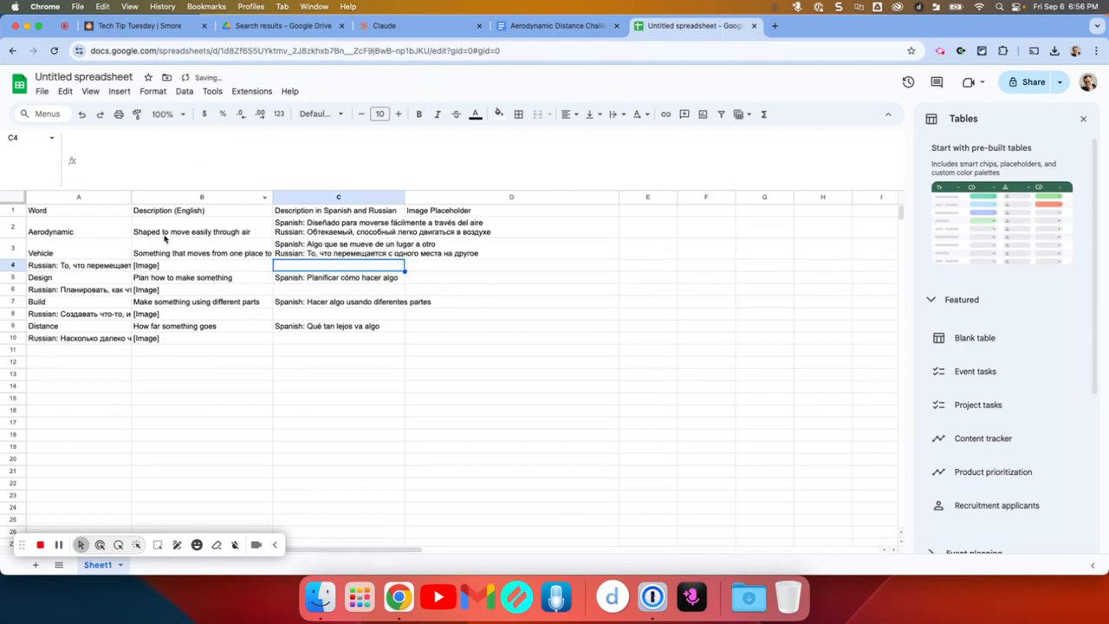
# Step: Add the Russian description from A6 as a second line in C5, below the Spanish text for Design
pyautogui.click(56, 292)
pyautogui.hotkey('ctrl', 'c')
pyautogui.click(302, 279)
pyautogui.click(279, 142)
pyautogui.hotkey('ctrl', 'v')
pyautogui.press('Return')
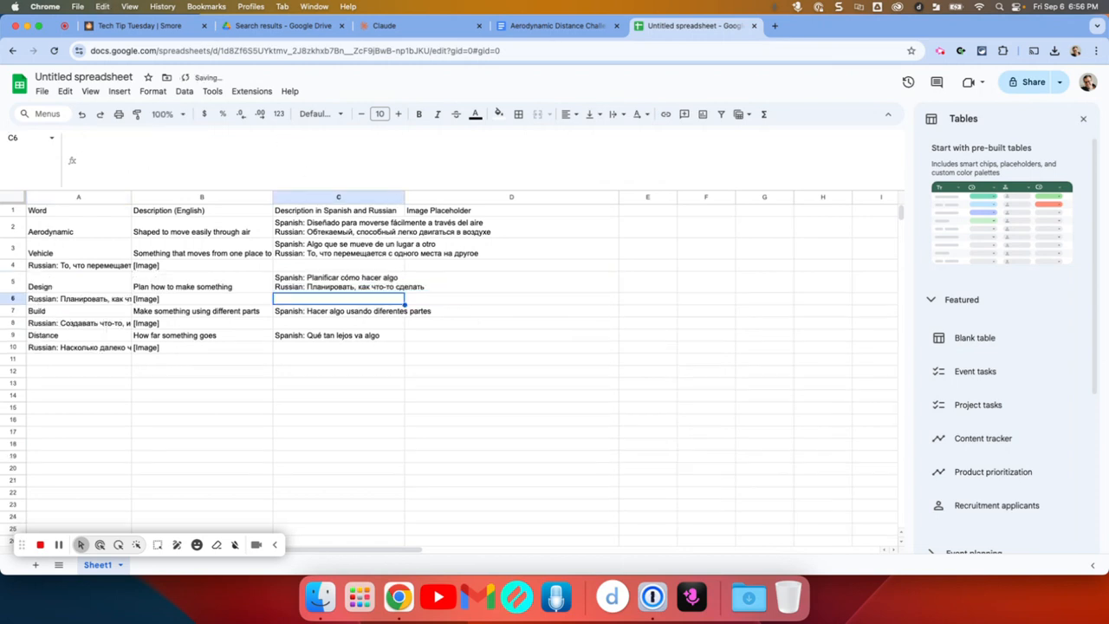
# Step: Add the Russian description from A8 as a second line in C7, below the Spanish text for Build
pyautogui.click(75, 323)
pyautogui.hotkey('ctrl', 'c')
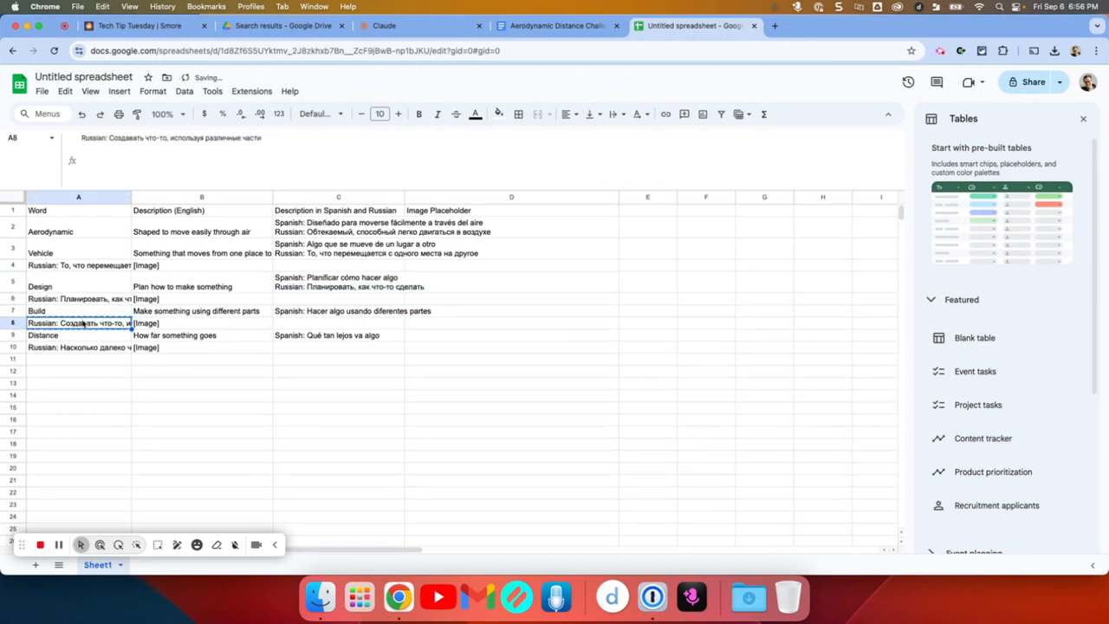
pyautogui.click(303, 312)
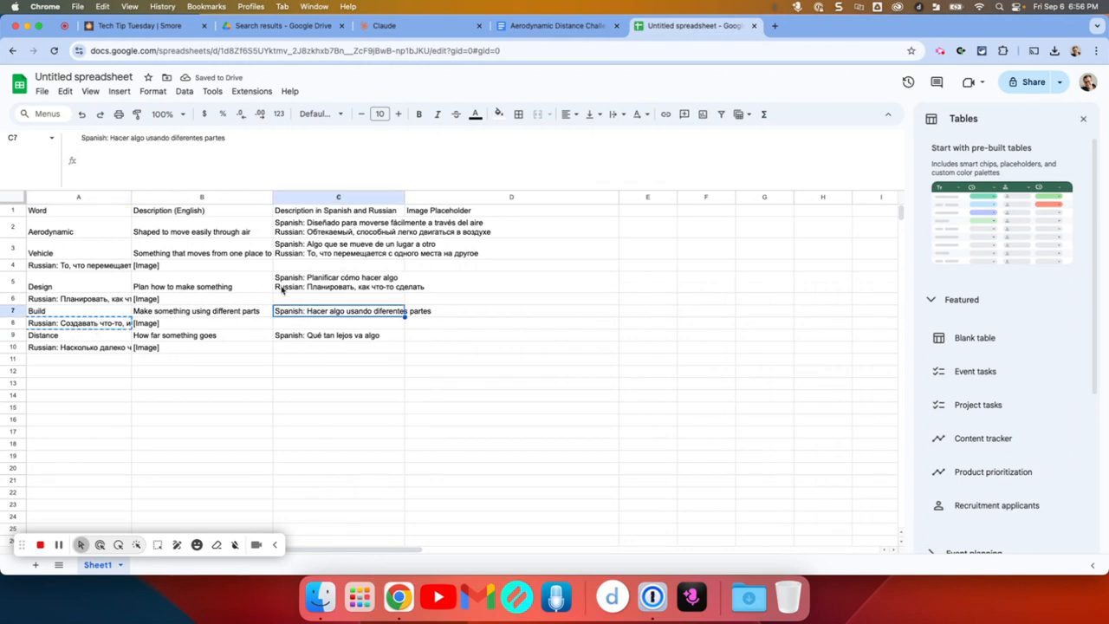
pyautogui.click(245, 142)
pyautogui.hotkey('alt', 'Return')
pyautogui.hotkey('ctrl', 'v')
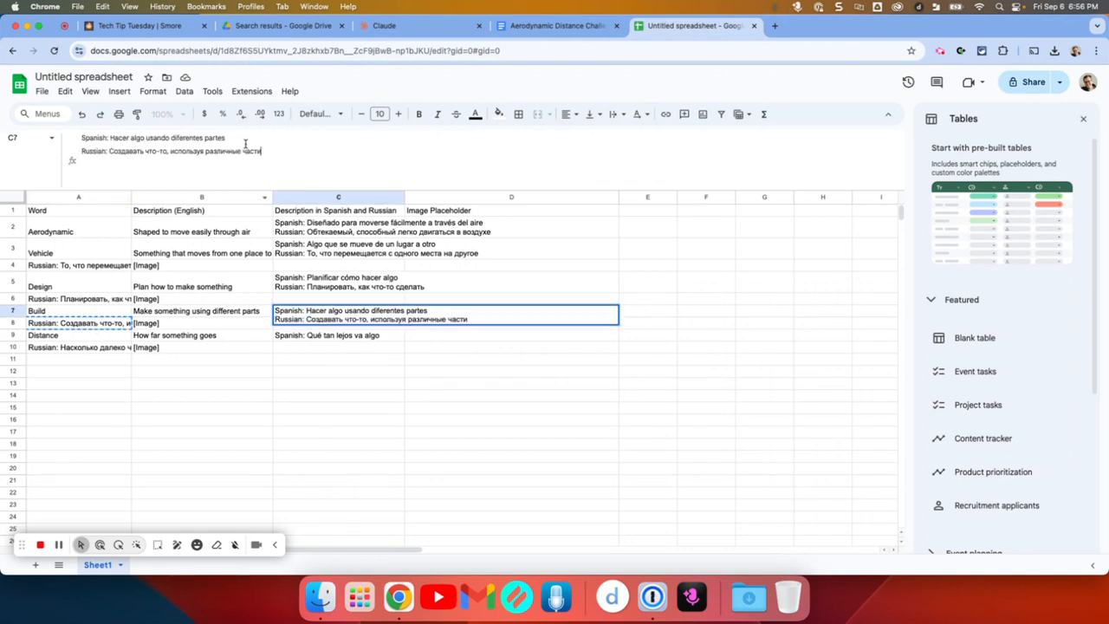
# Step: Add the Russian description from A10 as a second line in C9, below the Spanish text for Distance
pyautogui.click(65, 348)
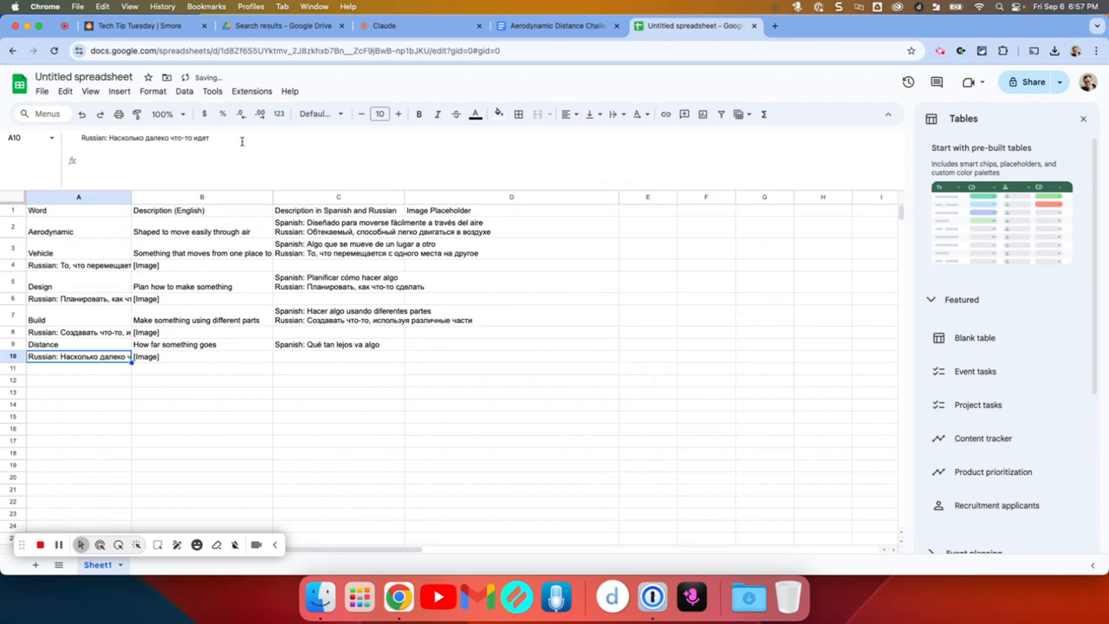
pyautogui.hotkey('ctrl', 'c')
pyautogui.click(321, 347)
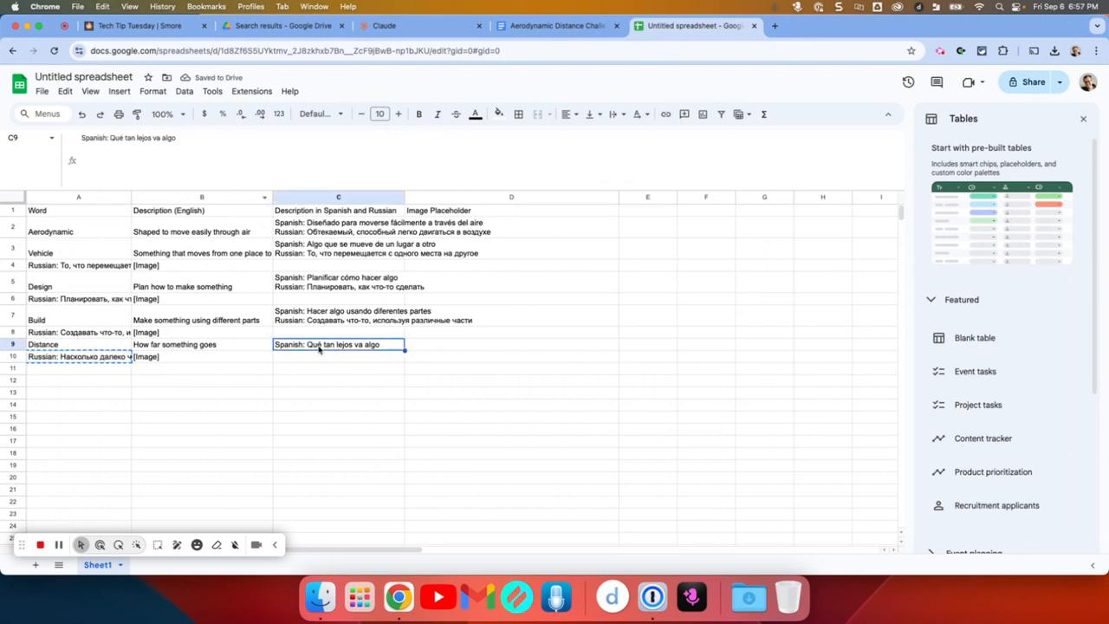
pyautogui.click(209, 143)
pyautogui.hotkey('alt', 'Return')
pyautogui.hotkey('ctrl', 'v')
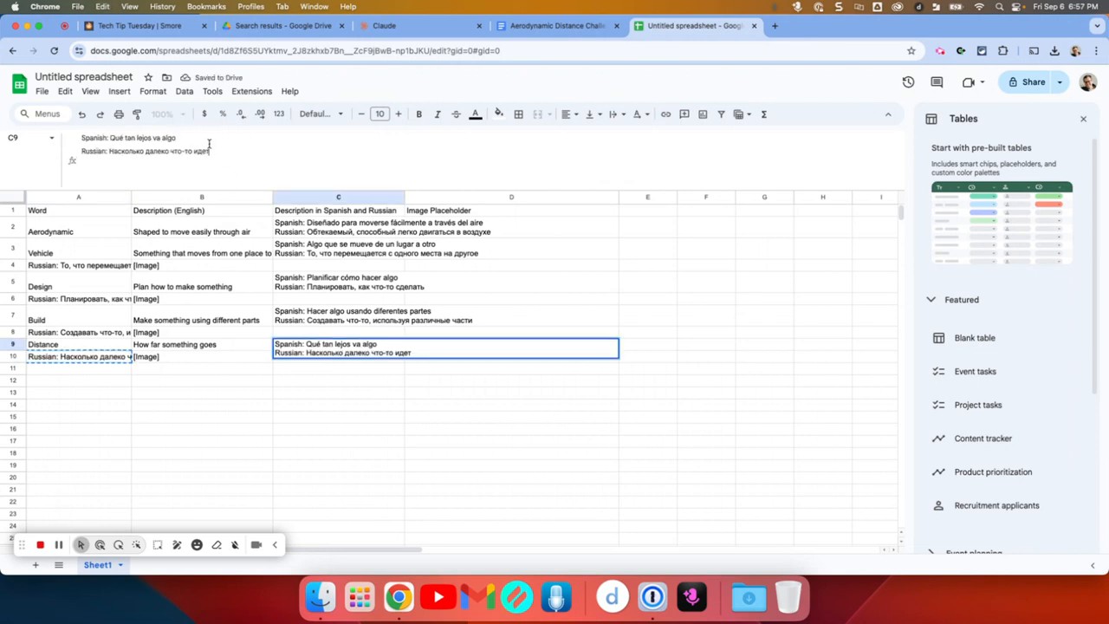
pyautogui.click(160, 416)
# Step: Delete the leftover Russian-only rows 4, 6, 8 and 10, and widen column C to fit the combined descriptions
pyautogui.click(24, 366)
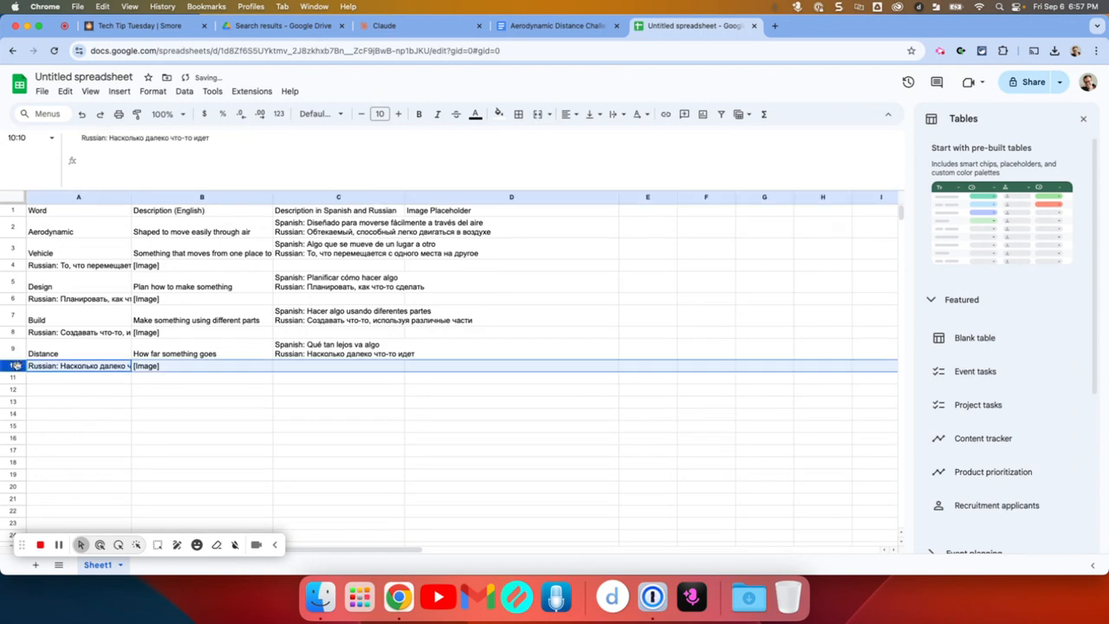
pyautogui.keyDown('super'); pyautogui.click(14, 299); pyautogui.keyUp('super')
pyautogui.keyDown('super'); pyautogui.click(14, 265); pyautogui.keyUp('super')
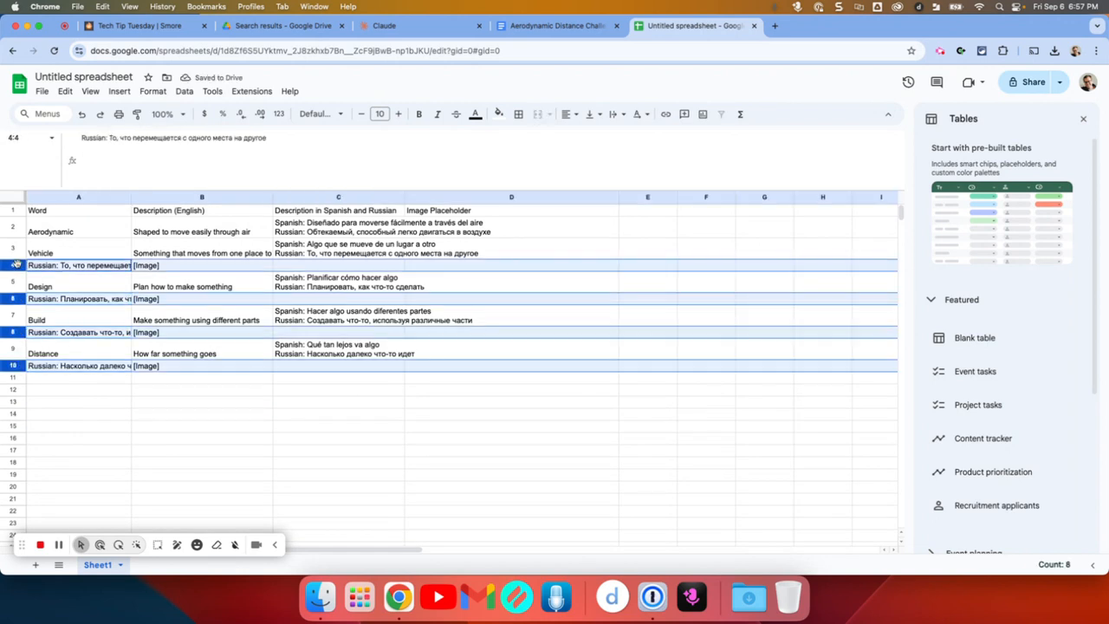
pyautogui.rightClick(14, 265)
pyautogui.click(77, 276)
pyautogui.click(178, 403)
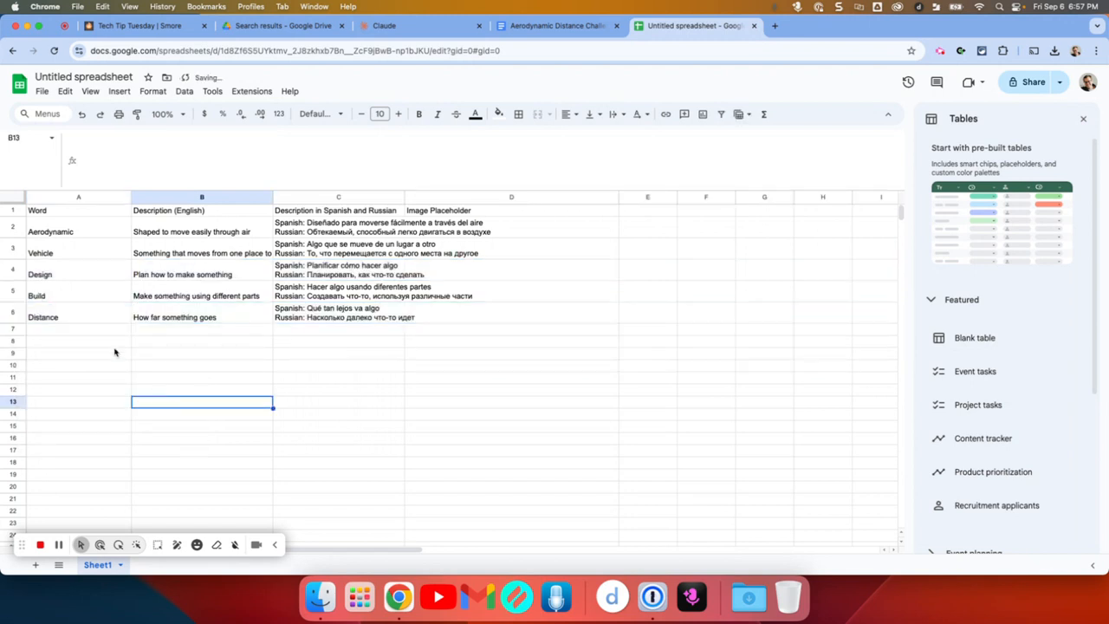
pyautogui.moveTo(405, 198); pyautogui.dragTo(504, 198)
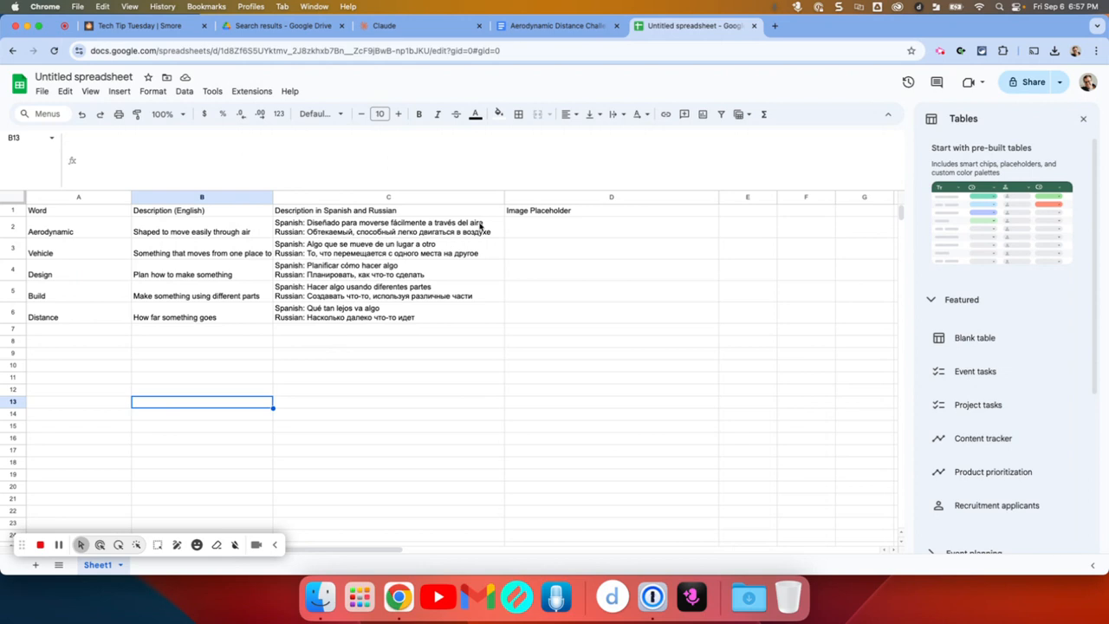
# Step: Copy the table range A1:D6 and create a new blank Google Docs document
pyautogui.click(70, 217)
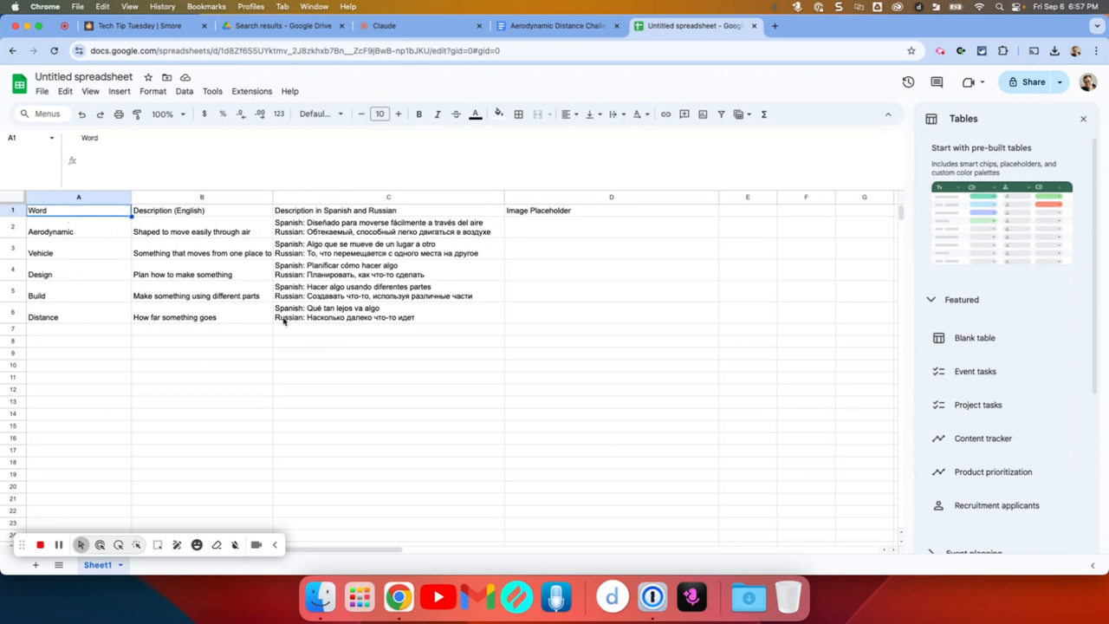
pyautogui.keyDown('shift'); pyautogui.click(535, 320); pyautogui.keyUp('shift')
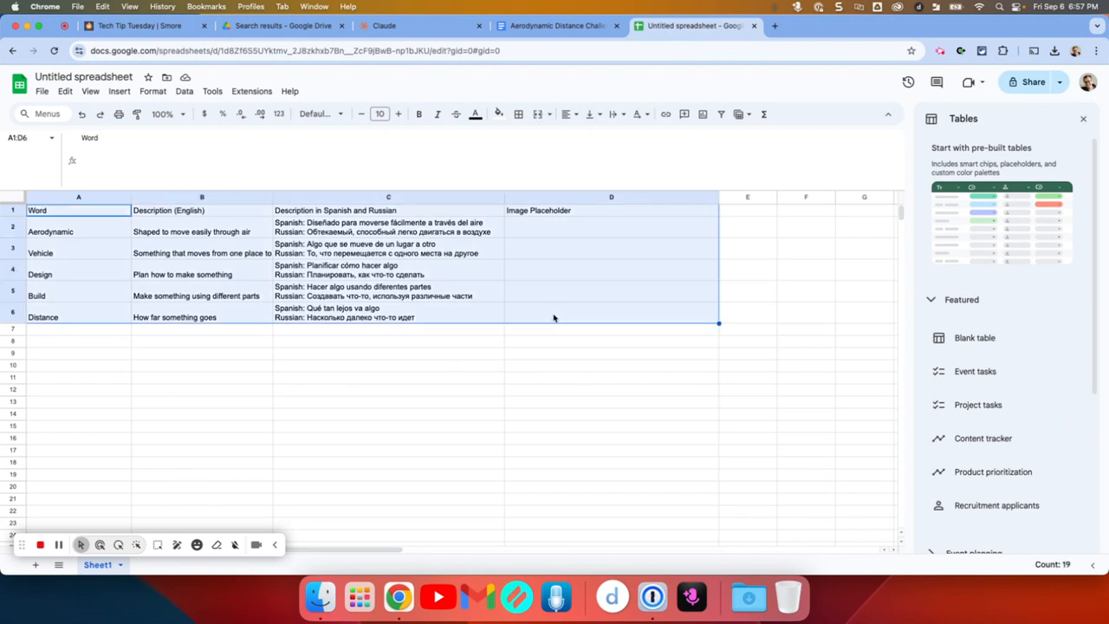
pyautogui.press('super+c')
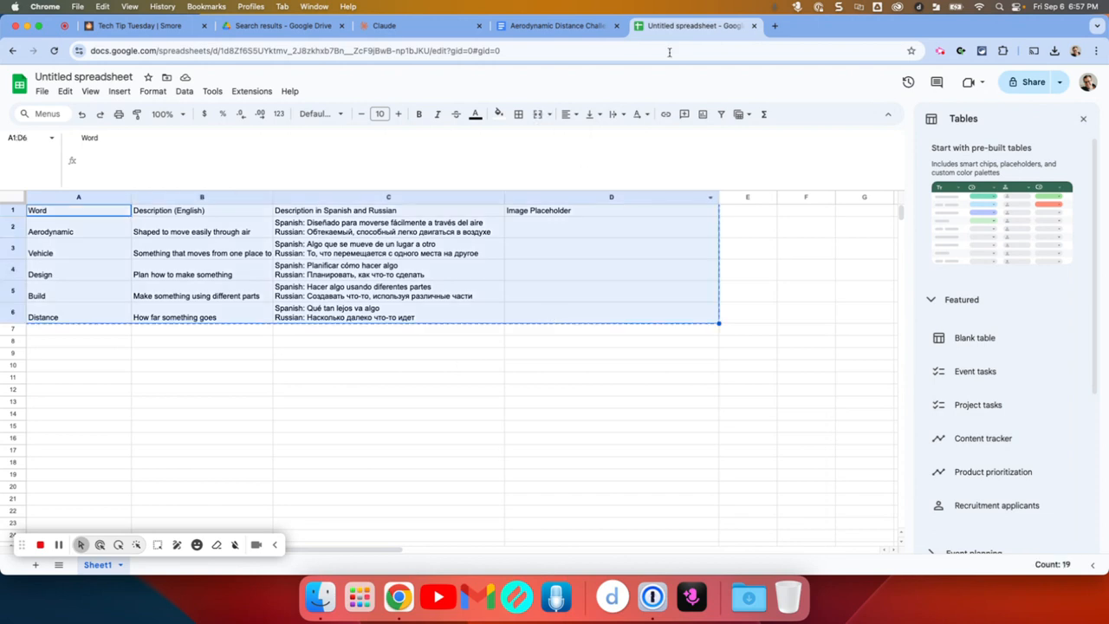
pyautogui.click(774, 25)
pyautogui.write('docs')
pyautogui.press('Return')
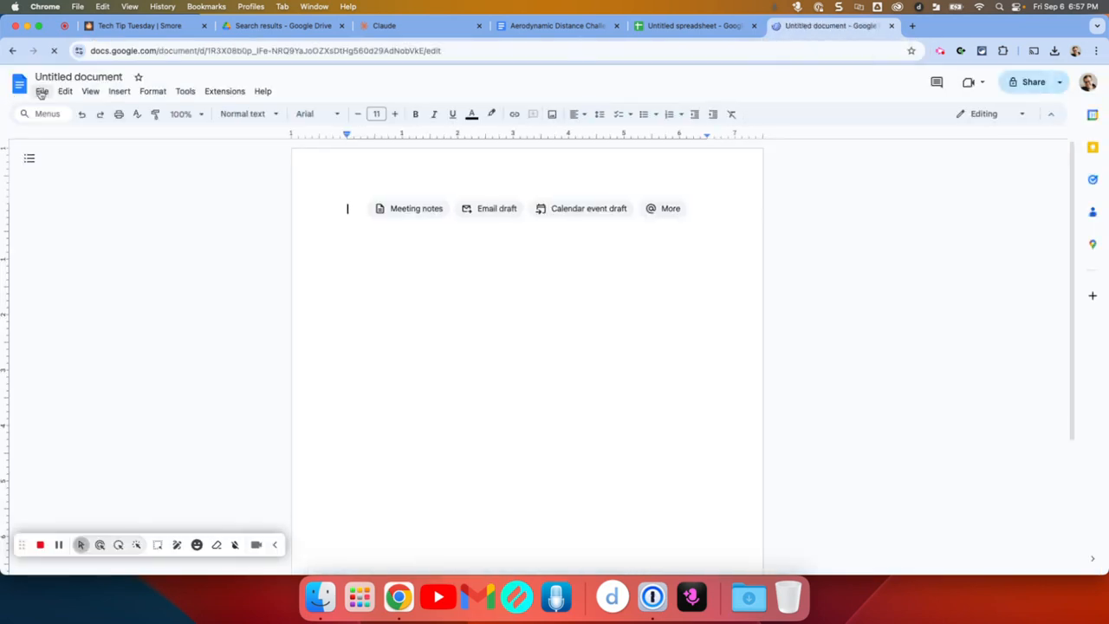
# Step: Change the blank document's page orientation to landscape
pyautogui.click(40, 92)
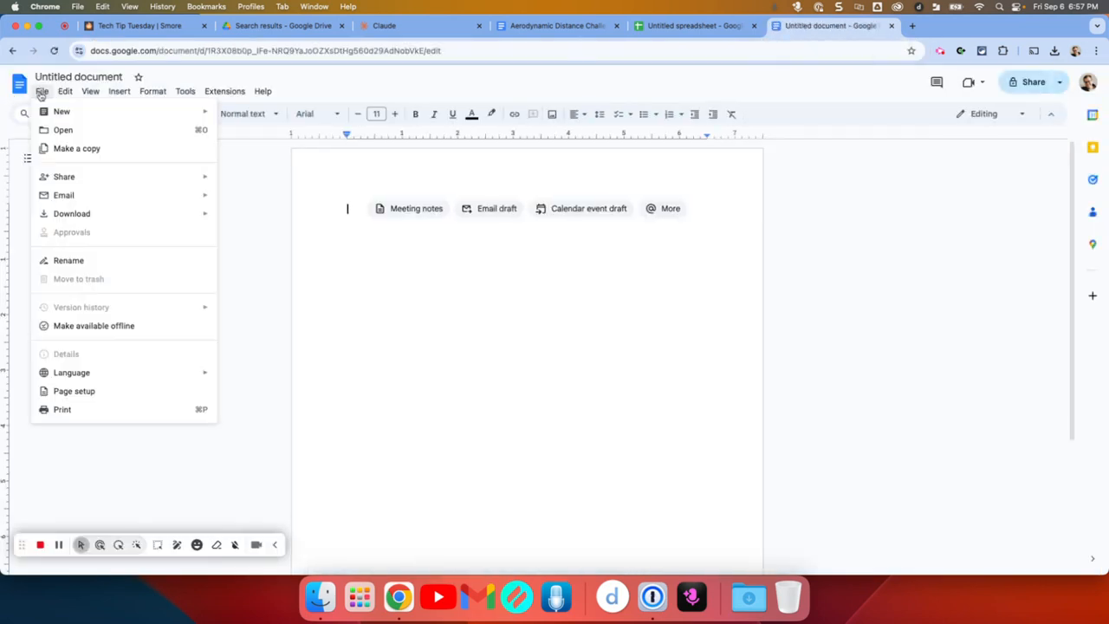
pyautogui.click(99, 393)
pyautogui.click(490, 354)
pyautogui.click(534, 326)
pyautogui.click(520, 305)
pyautogui.click(637, 457)
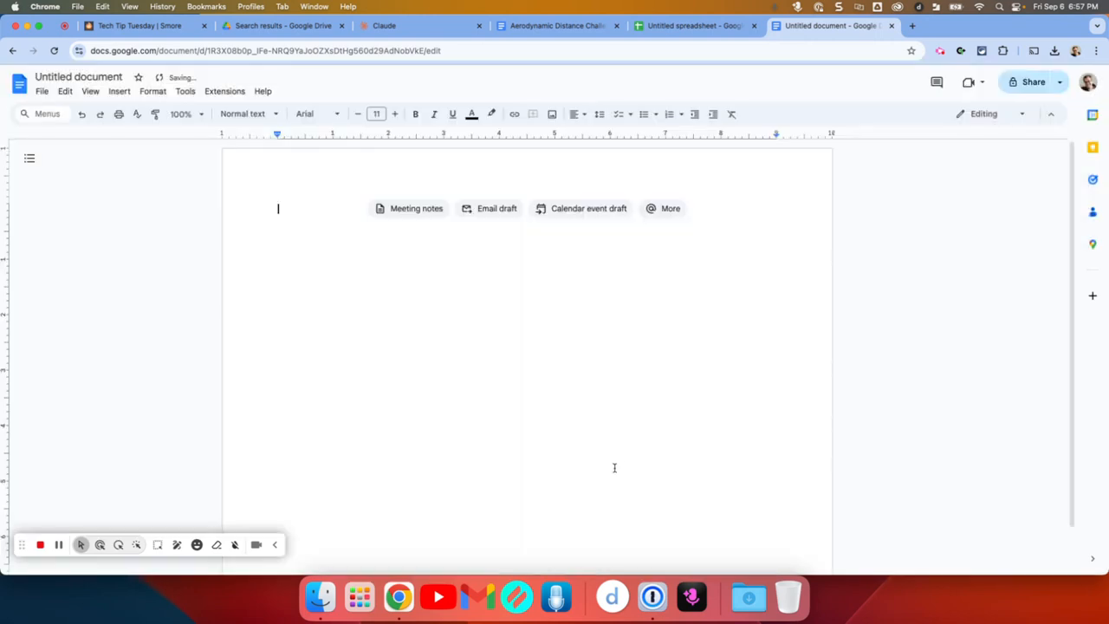
# Step: Paste the copied vocabulary table into the landscape document
pyautogui.press('super+v')
pyautogui.click(538, 344)
pyautogui.click(629, 382)
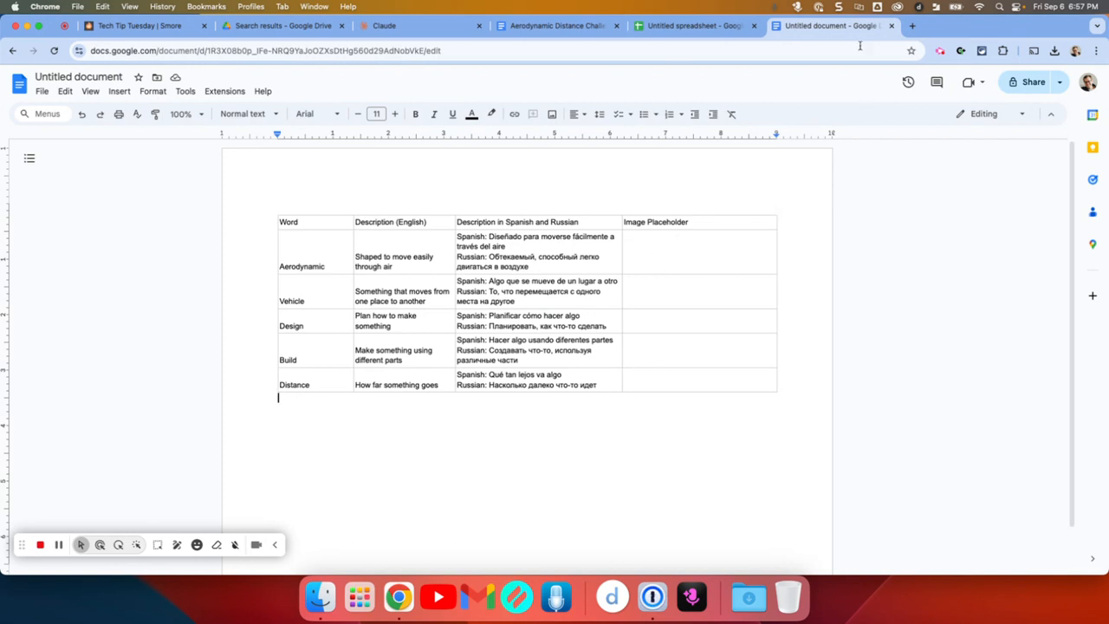
# Step: Copy the thenounproject.com address from Claude's image instructions and open that site in a new browser tab
pyautogui.click(400, 28)
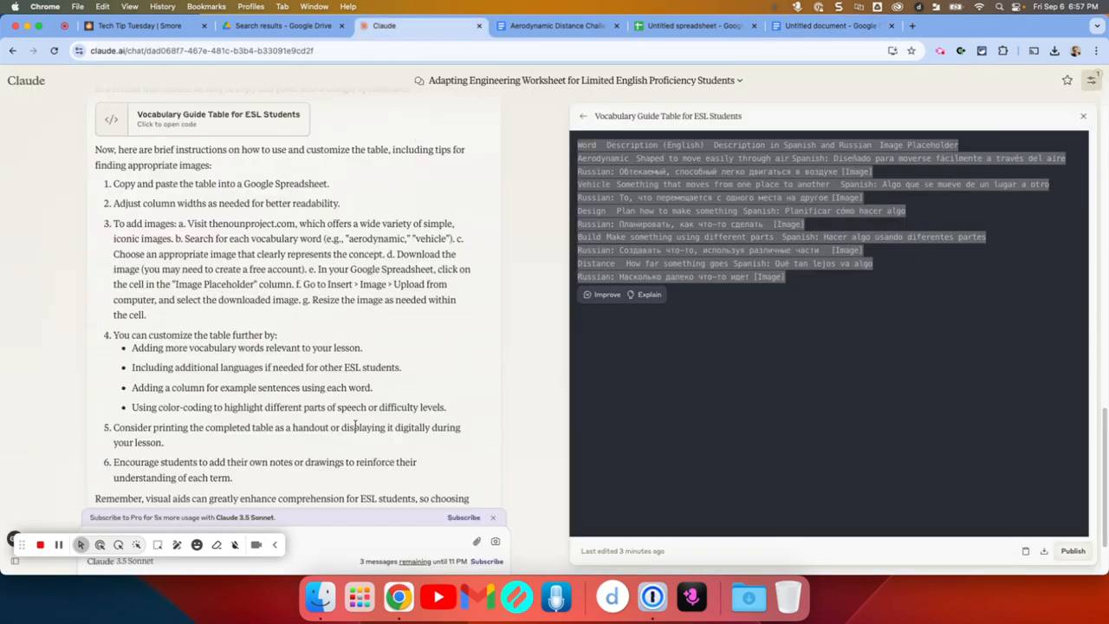
pyautogui.scroll(-2, 357, 427)
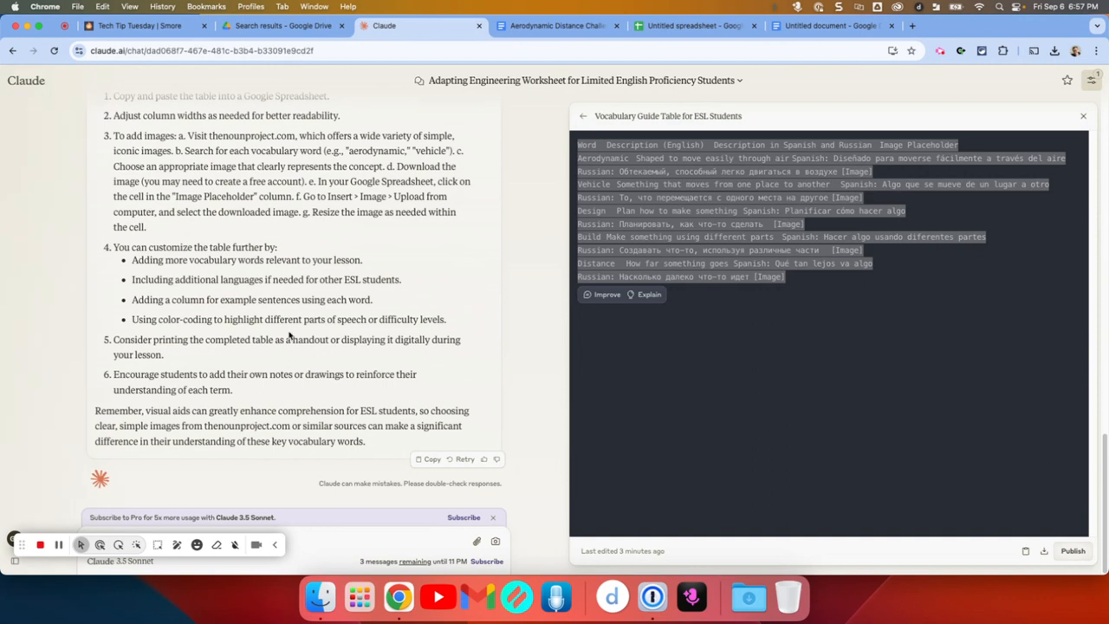
pyautogui.scroll(1, 290, 336)
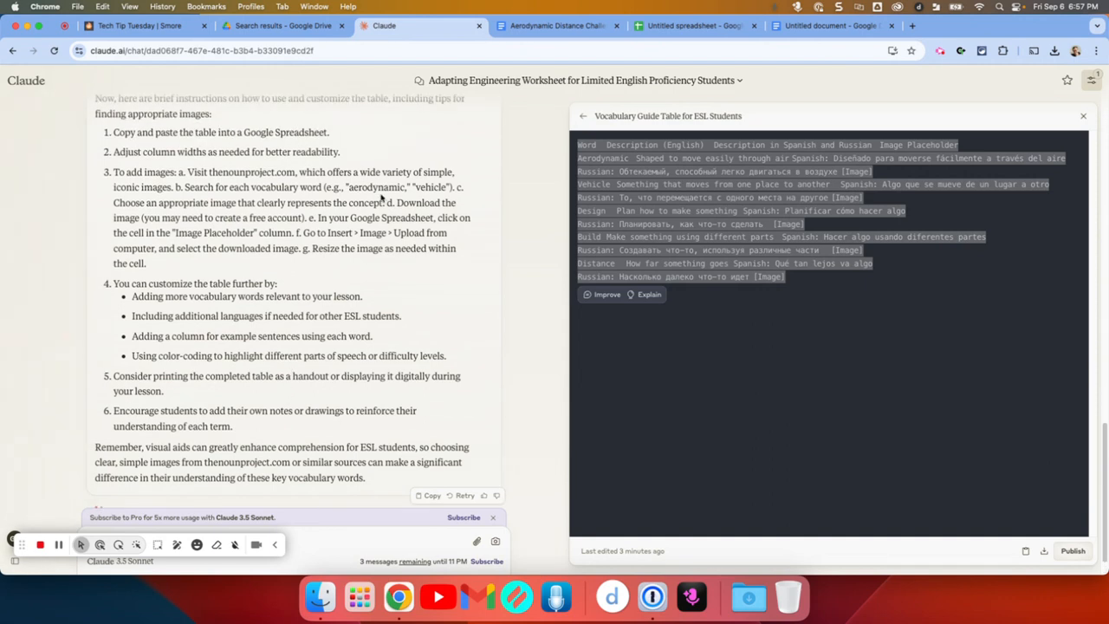
pyautogui.moveTo(296, 171); pyautogui.dragTo(204, 174)
pyautogui.press('super+c')
pyautogui.click(912, 30)
pyautogui.press('super+v')
pyautogui.press('Return')
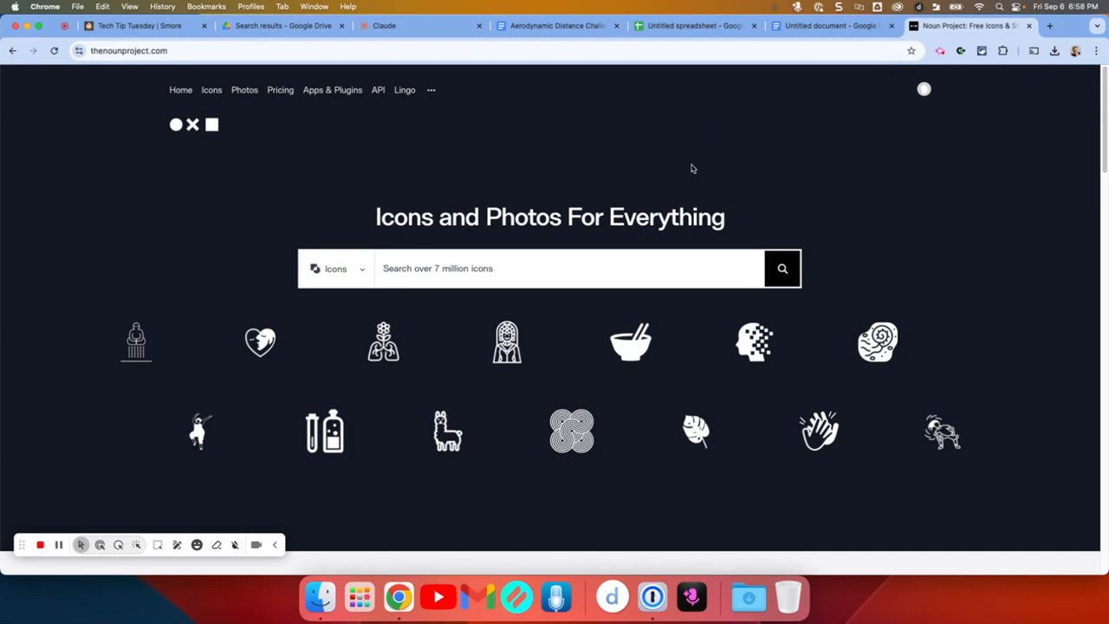
# Step: Copy the word Aerodynamic from the document, search Noun Project icons for it, and copy the solid car icon with airflow arrows
pyautogui.click(838, 27)
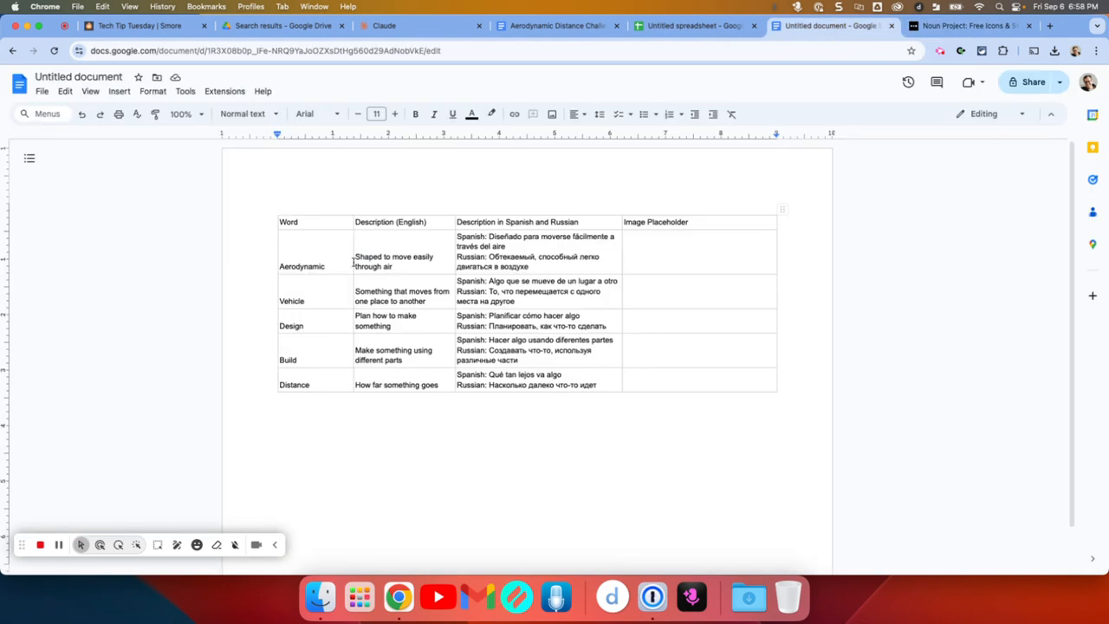
pyautogui.moveTo(334, 266); pyautogui.dragTo(275, 267)
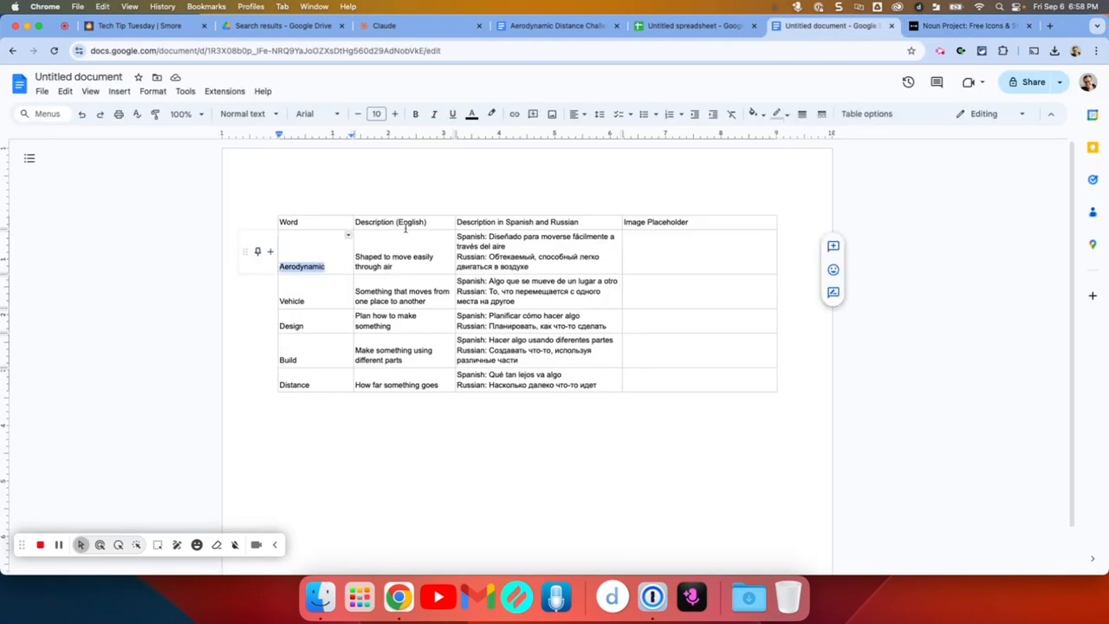
pyautogui.click(929, 27)
pyautogui.click(495, 268)
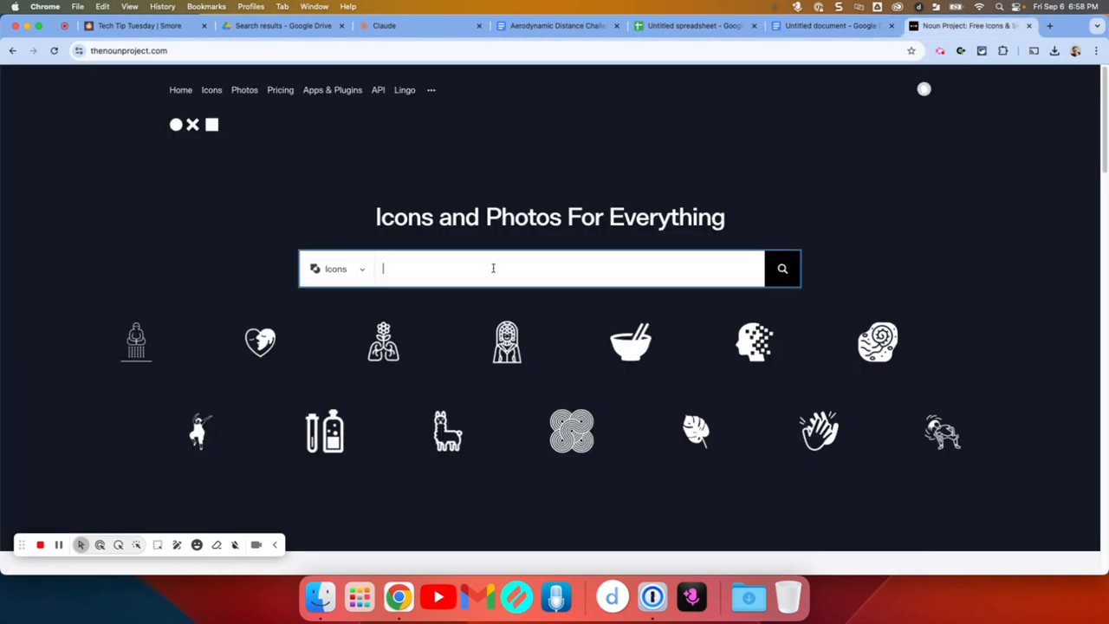
pyautogui.press('cmd+v')
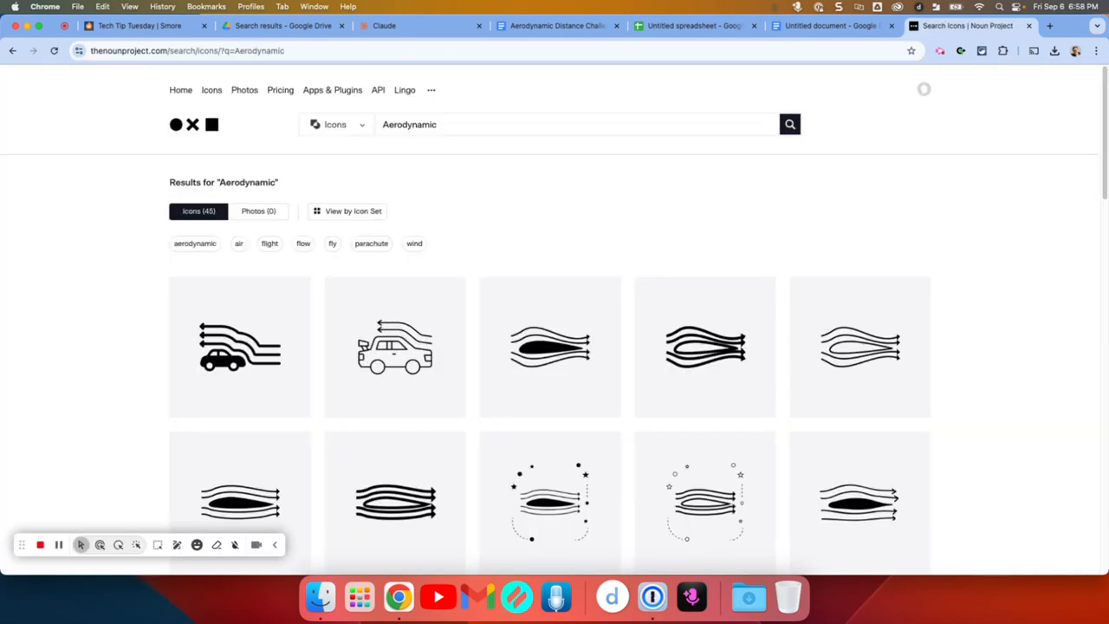
pyautogui.click(236, 355)
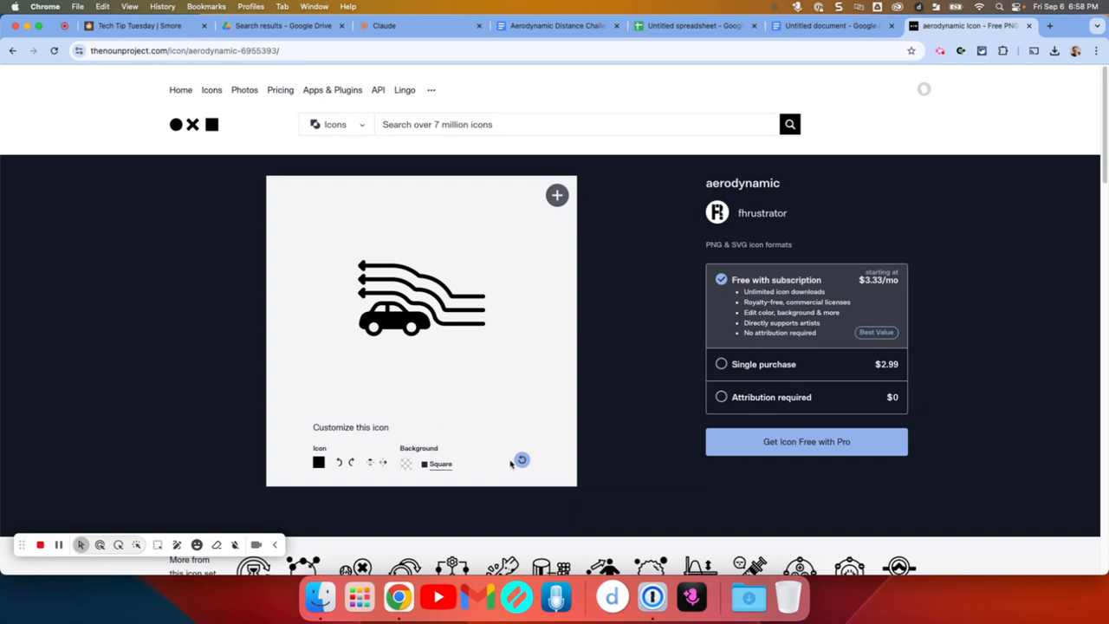
pyautogui.moveTo(409, 386)
pyautogui.click(505, 389)
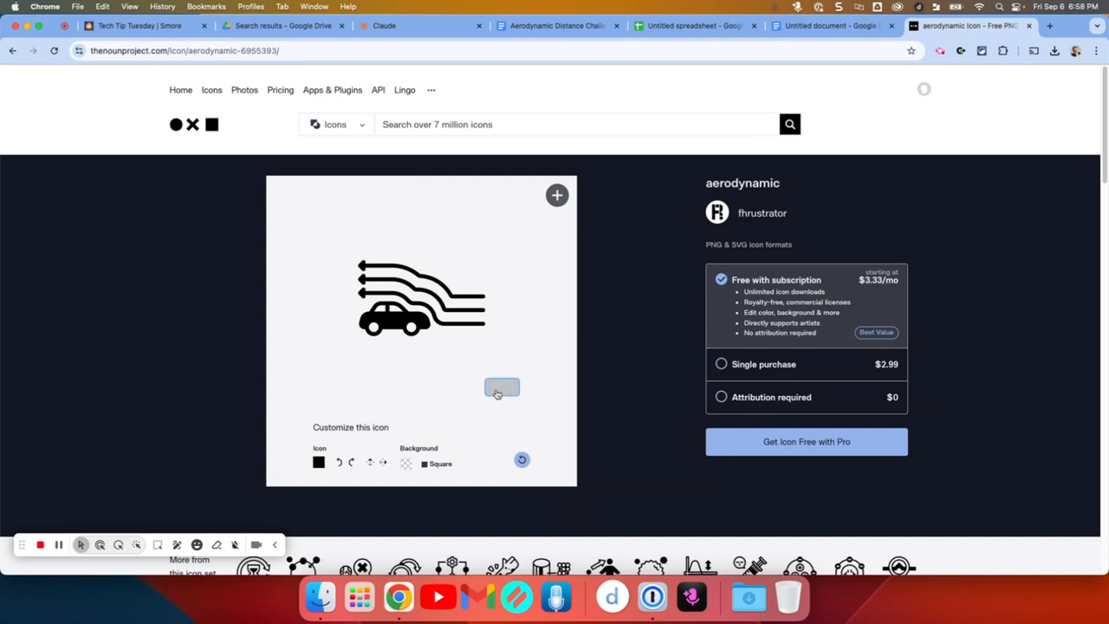
# Step: Paste the car icon into the Aerodynamic row's Image Placeholder cell in the document and shrink it to about 2 inches wide
pyautogui.click(819, 27)
pyautogui.click(671, 252)
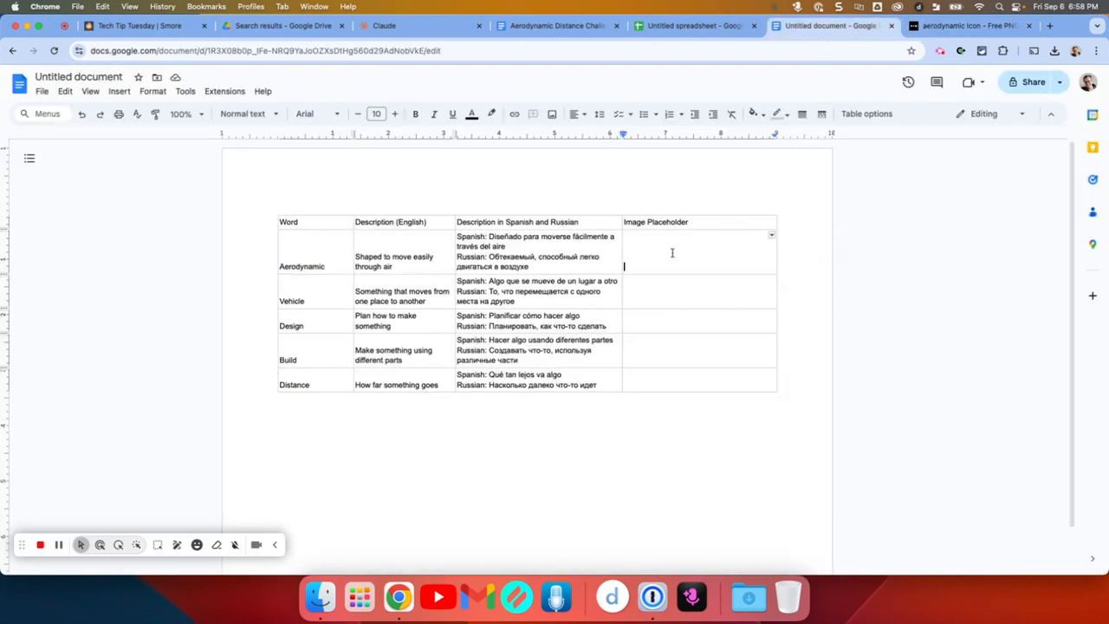
pyautogui.press('super+v')
pyautogui.click(765, 365)
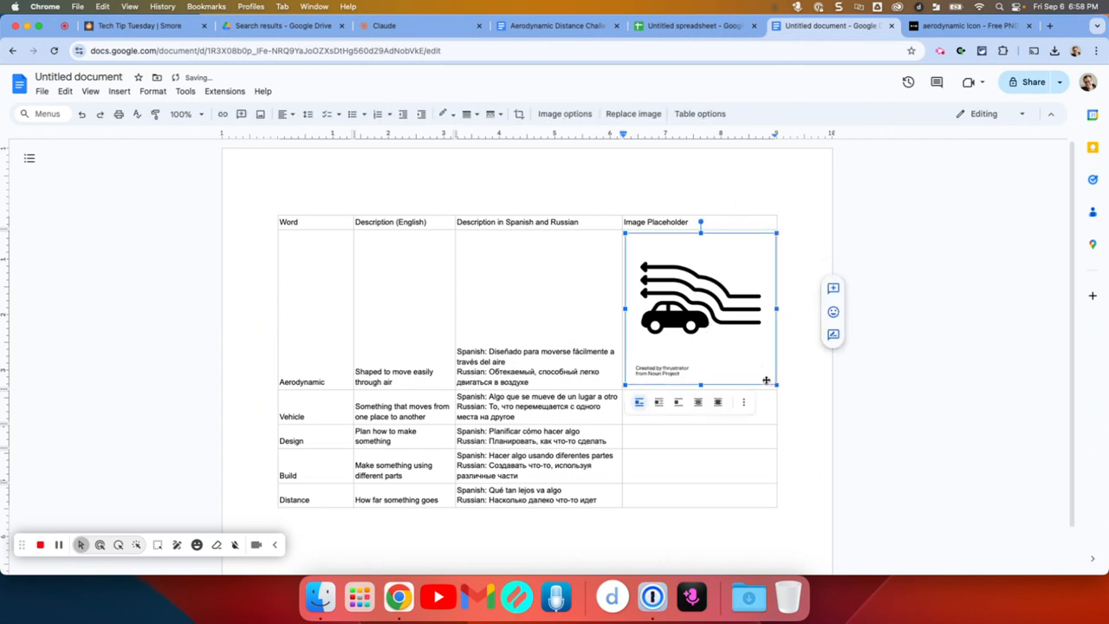
pyautogui.moveTo(776, 386); pyautogui.dragTo(736, 344)
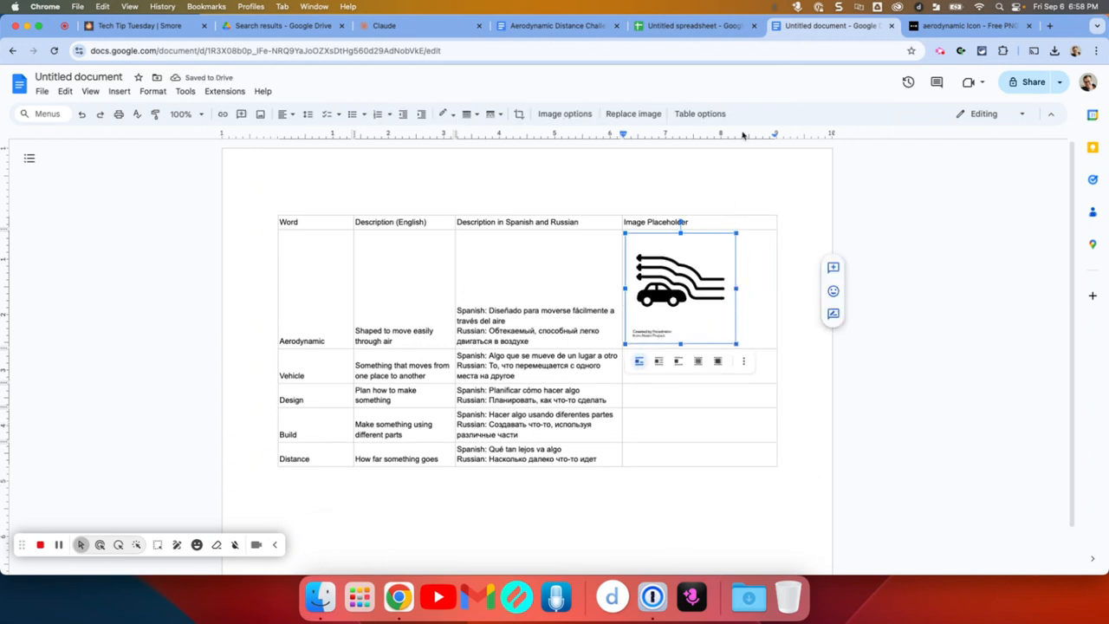
# Step: Copy the word Vehicle from the document, search Noun Project icons for it, and copy the solid black truck icon
pyautogui.click(303, 374)
pyautogui.doubleClick(289, 374)
pyautogui.click(994, 27)
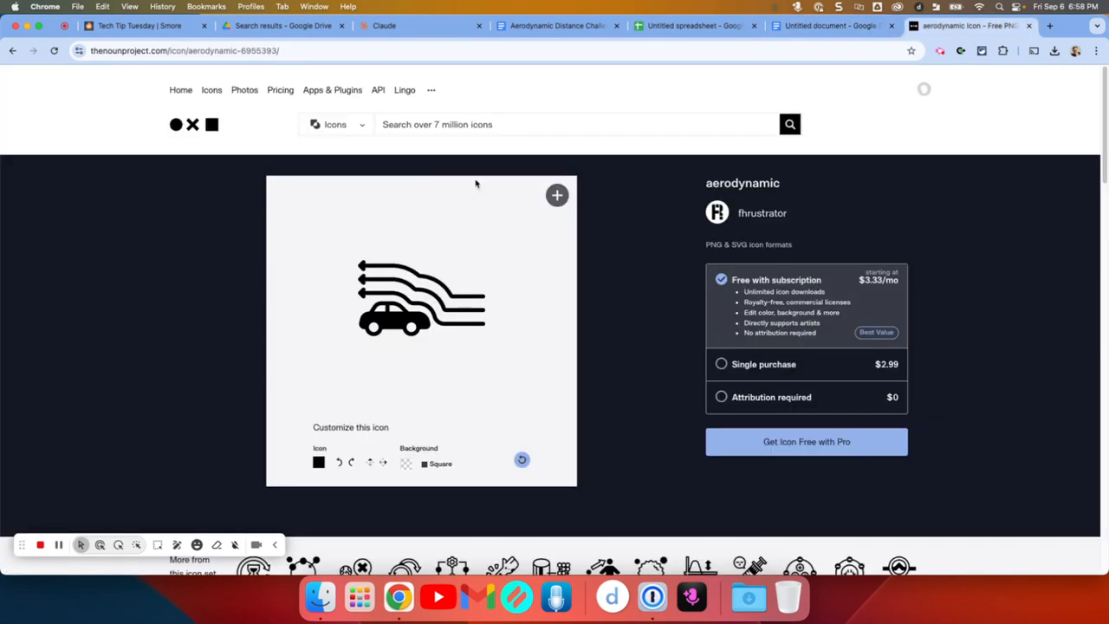
pyautogui.click(486, 123)
pyautogui.press('super+v')
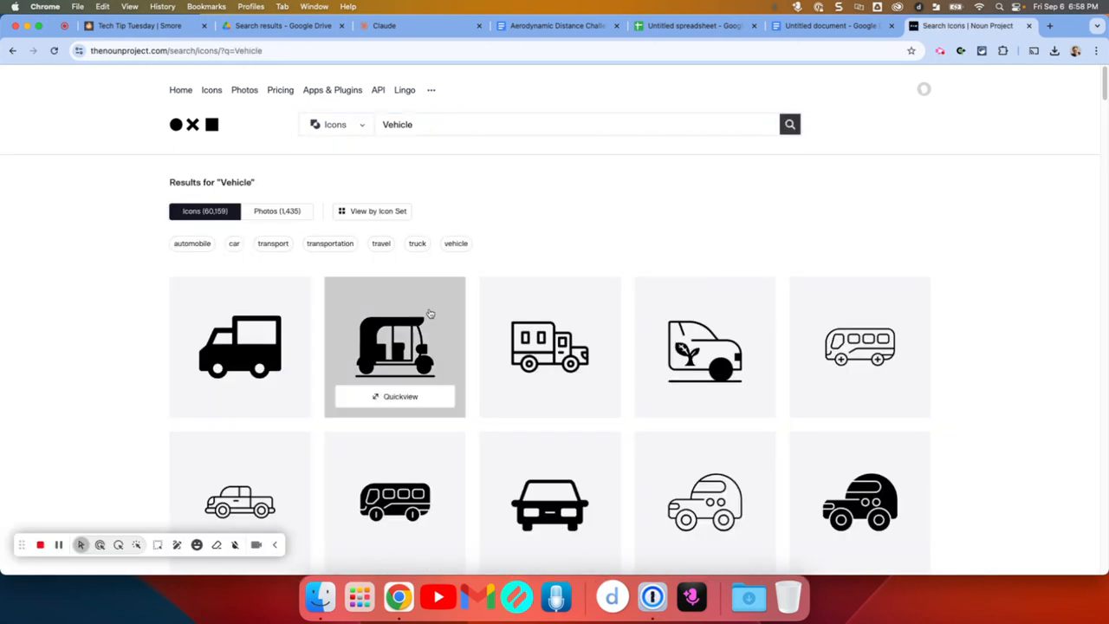
pyautogui.click(260, 342)
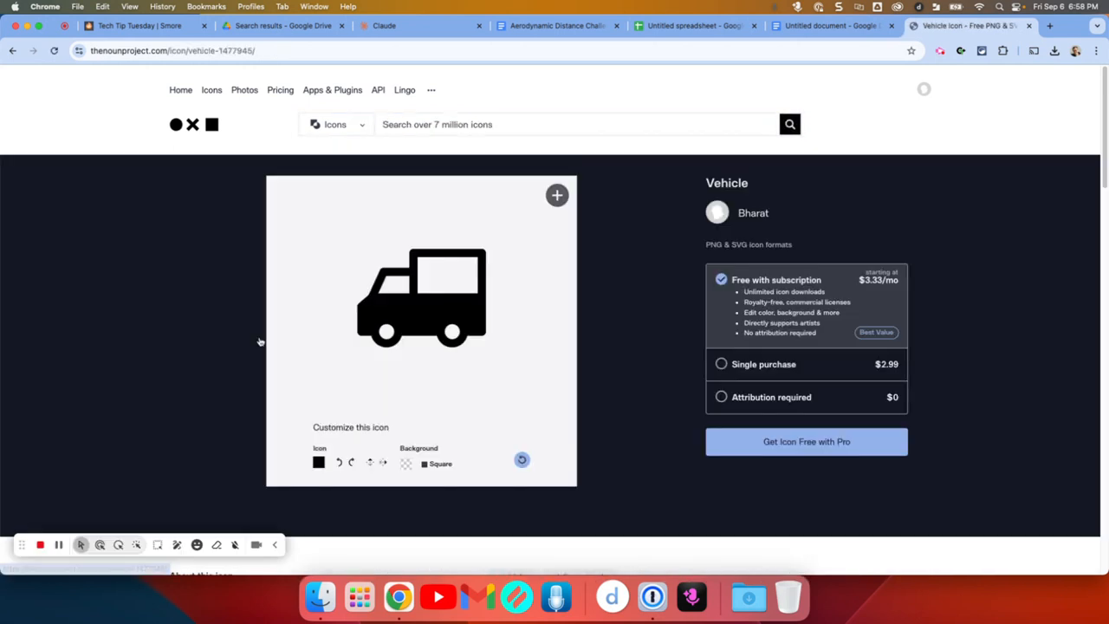
pyautogui.click(509, 387)
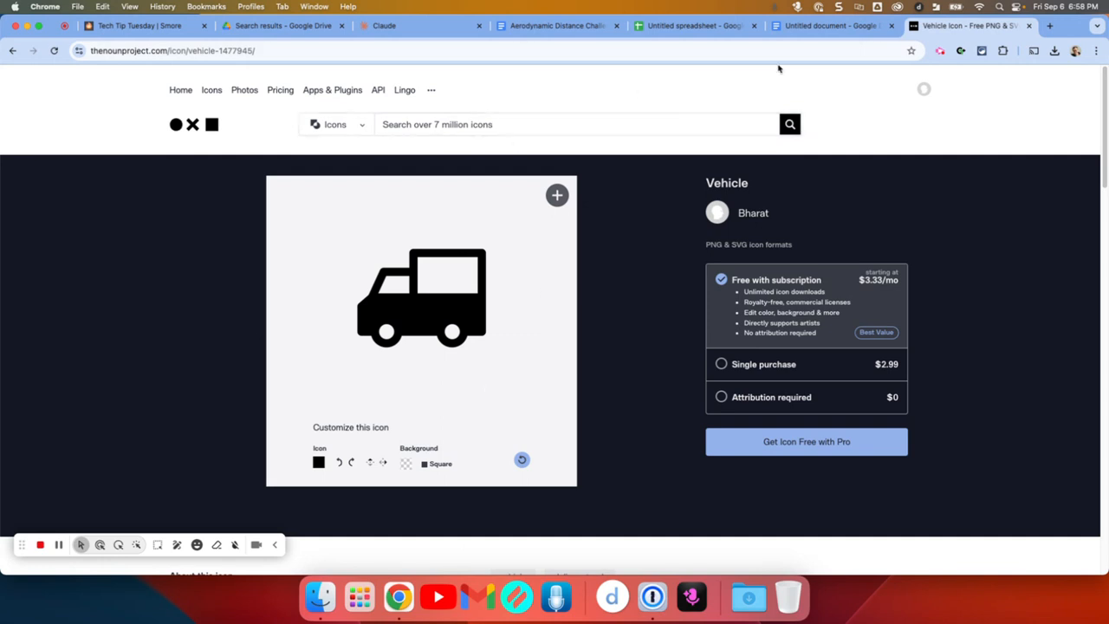
# Step: Paste the truck icon into the Vehicle row's Image Placeholder cell in the document and shrink it to slightly under 2 inches wide
pyautogui.click(819, 29)
pyautogui.click(664, 373)
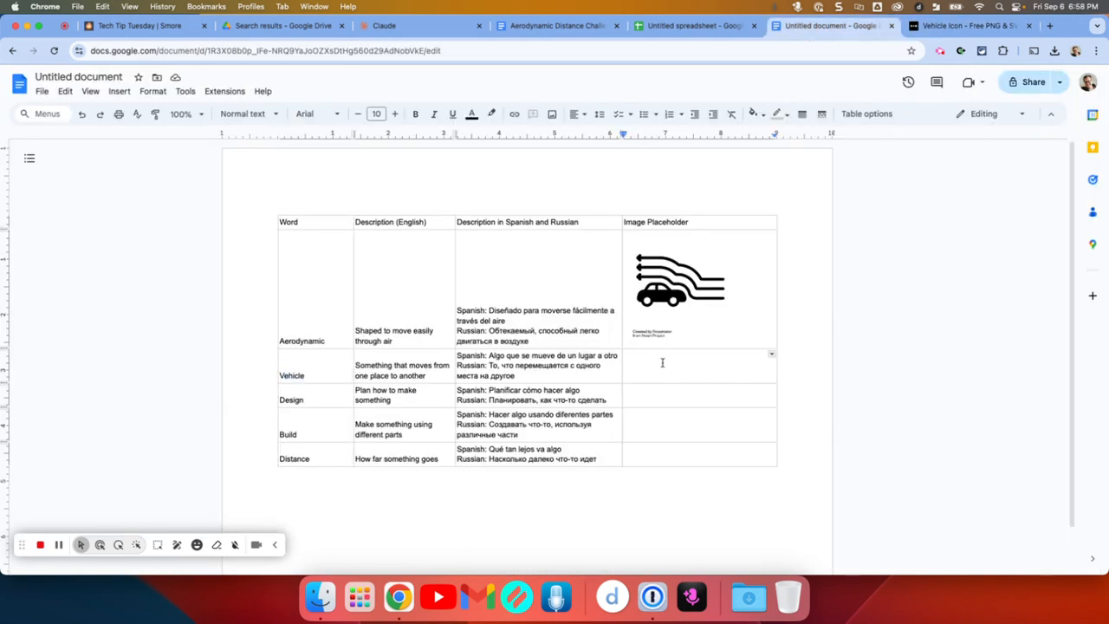
pyautogui.press('cmd+v')
pyautogui.click(710, 444)
pyautogui.moveTo(775, 500); pyautogui.dragTo(723, 451)
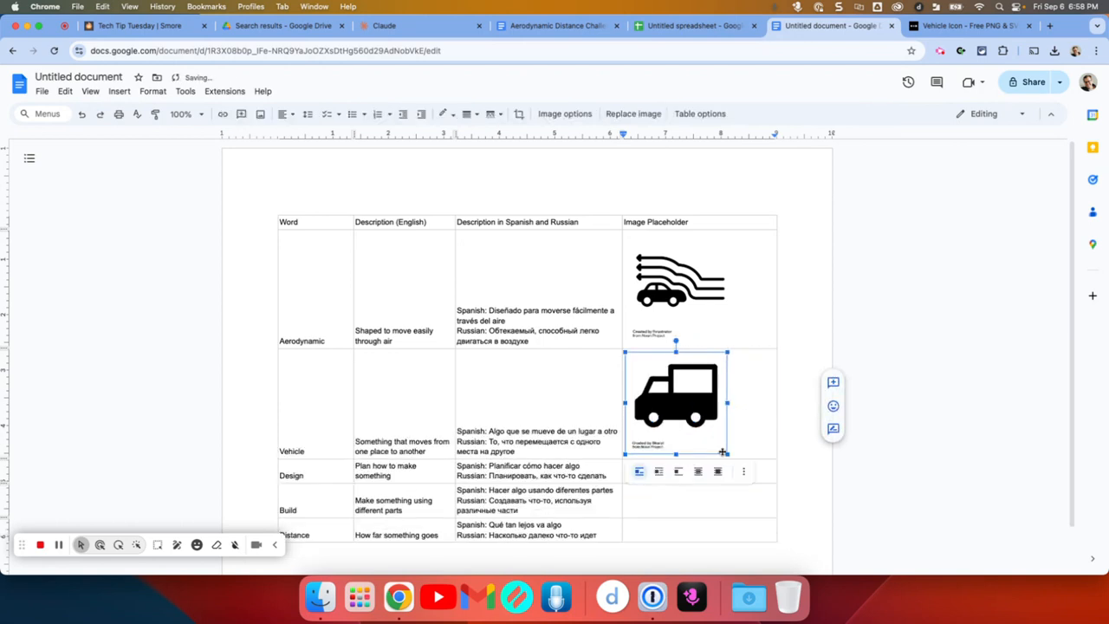
pyautogui.click(59, 548)
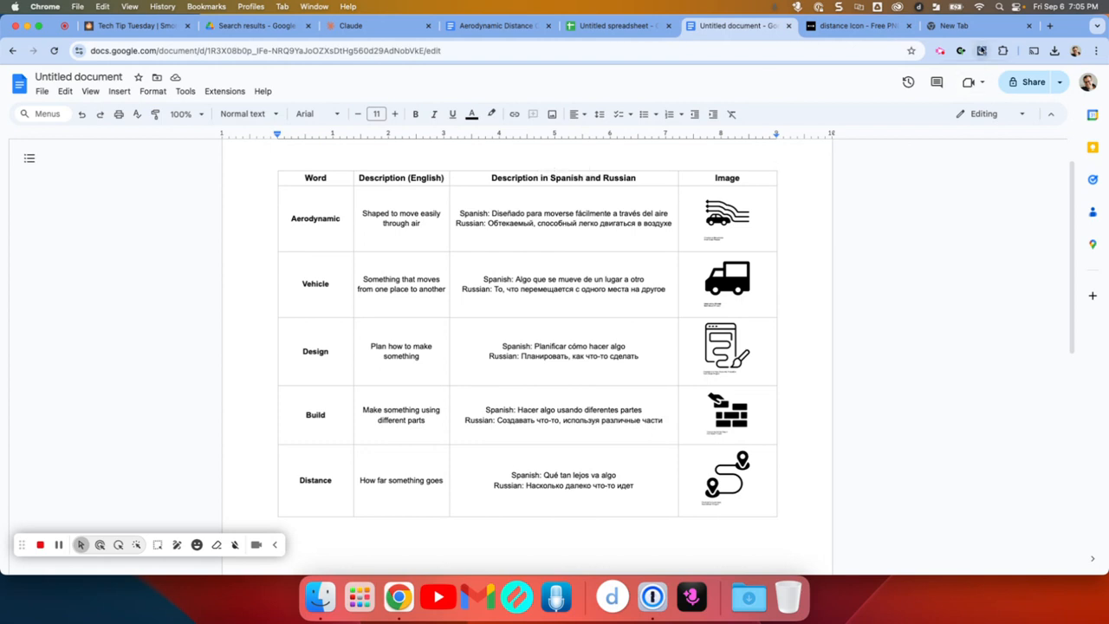
# Step: Enable the Speechify Text to Speech Voice Reader extension through Extensity and reload the document
pyautogui.click(982, 51)
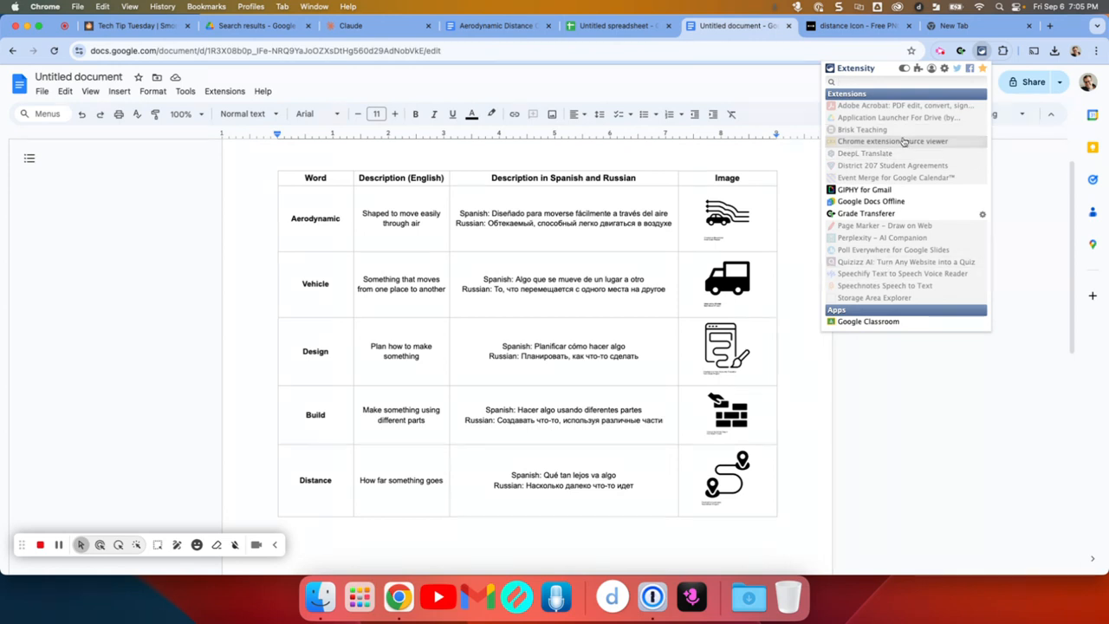
pyautogui.click(901, 272)
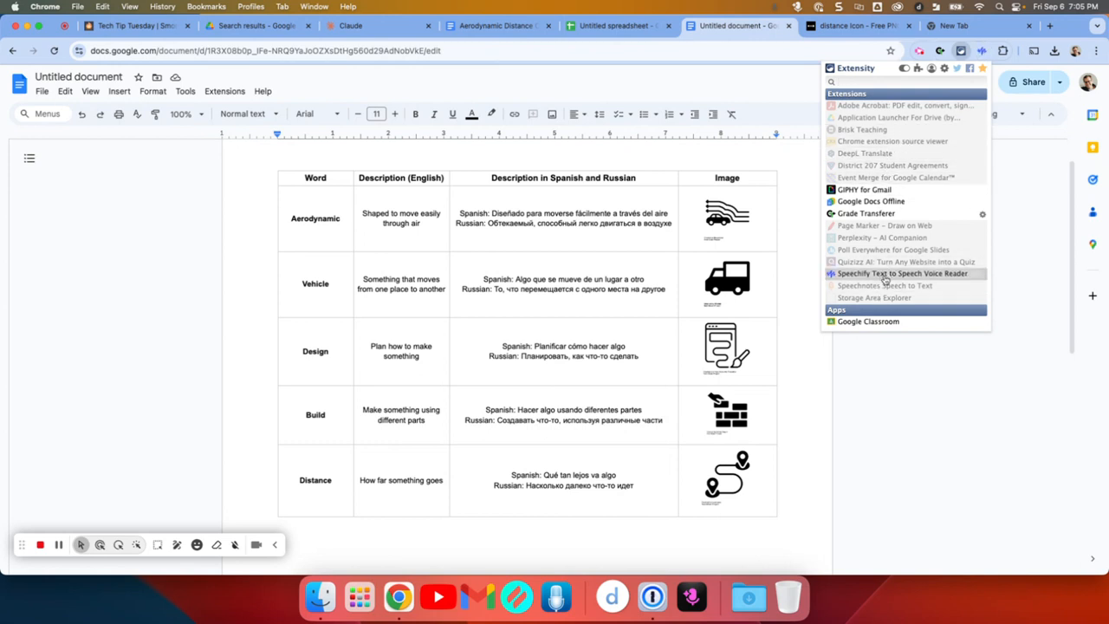
pyautogui.click(1039, 280)
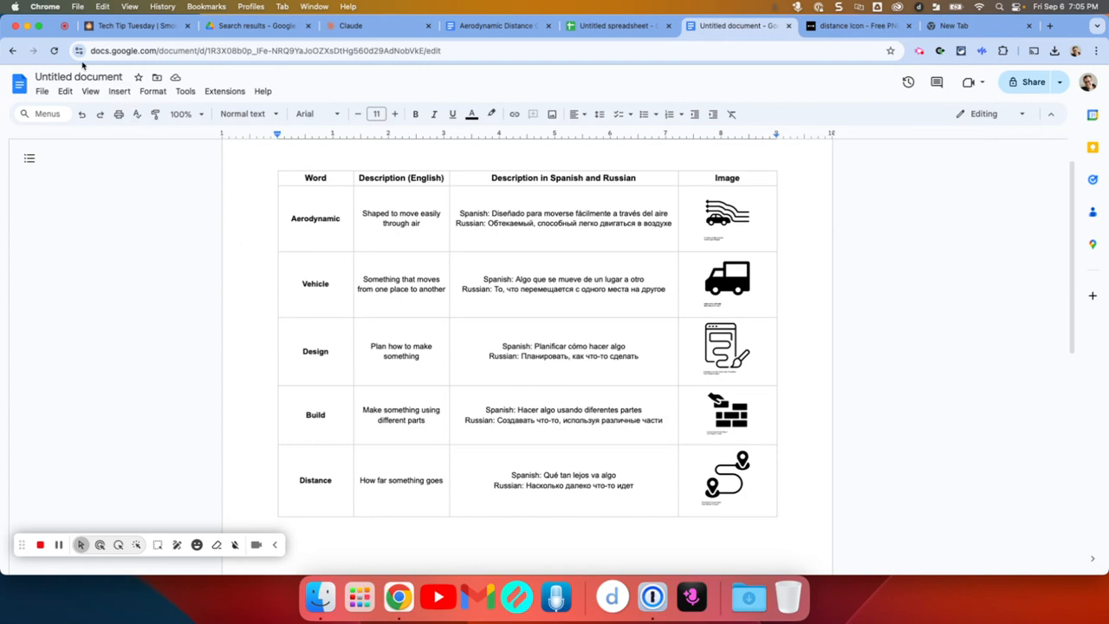
pyautogui.click(54, 50)
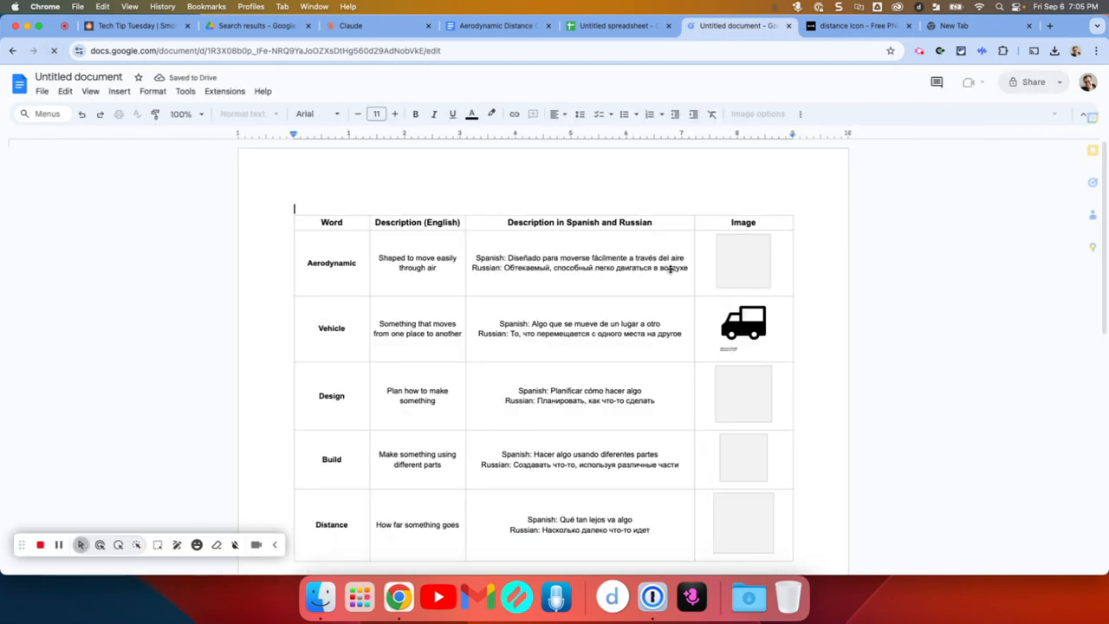
# Step: Have Speechify read the table aloud starting from the word Aerodynamic, and pause the playback
pyautogui.moveTo(292, 266); pyautogui.dragTo(340, 261)
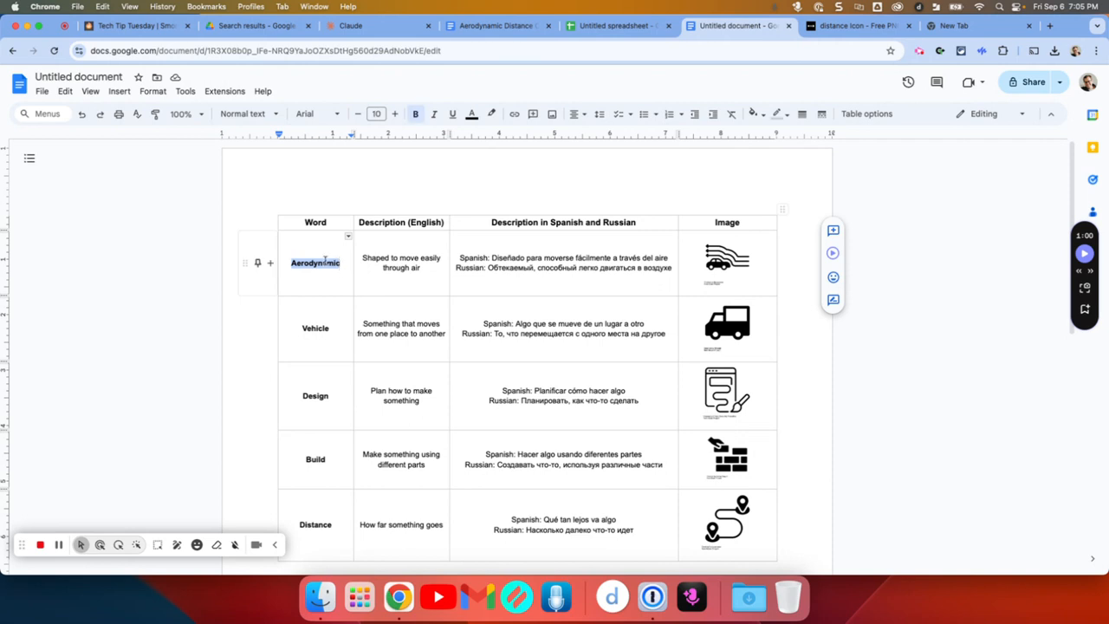
pyautogui.click(1083, 254)
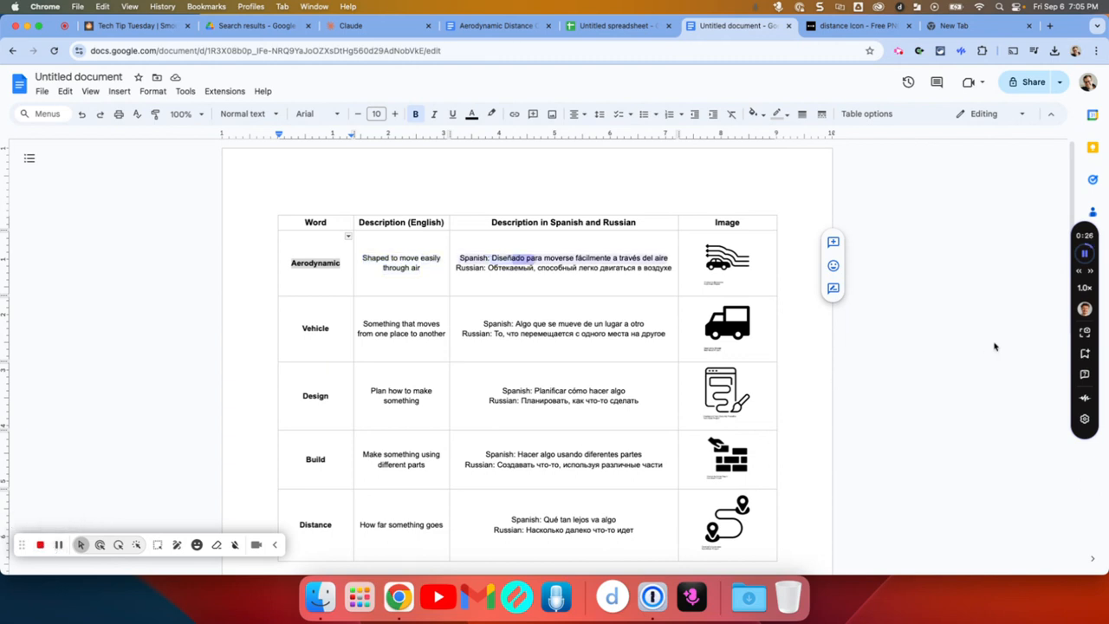
pyautogui.click(1084, 253)
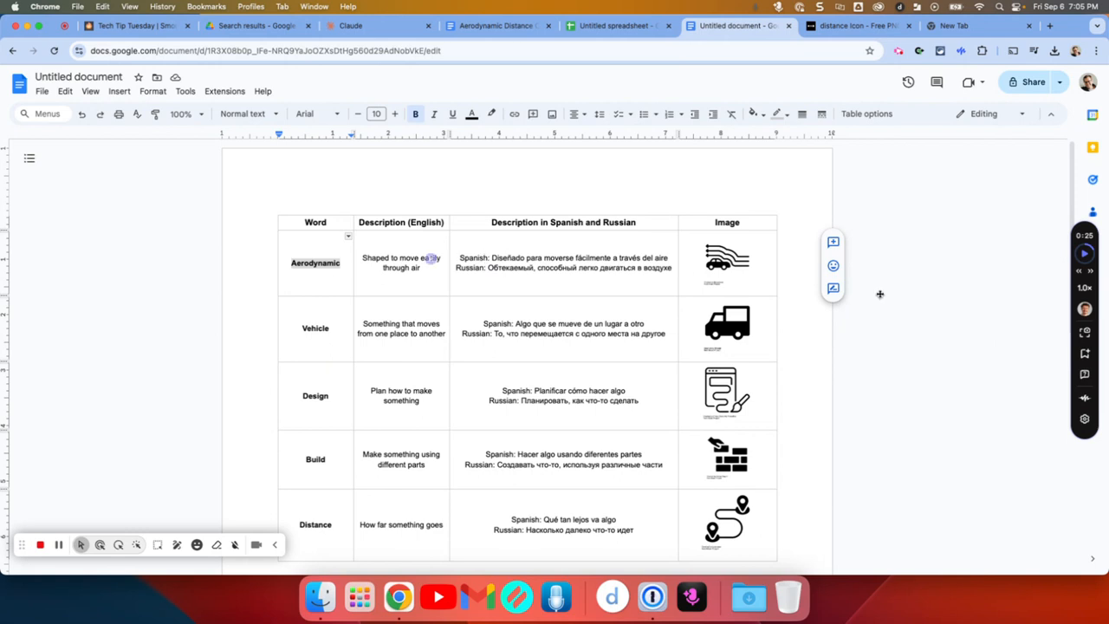
# Step: View Speechify's recent voices and select the Russian description text in the Aerodynamic row
pyautogui.click(1084, 308)
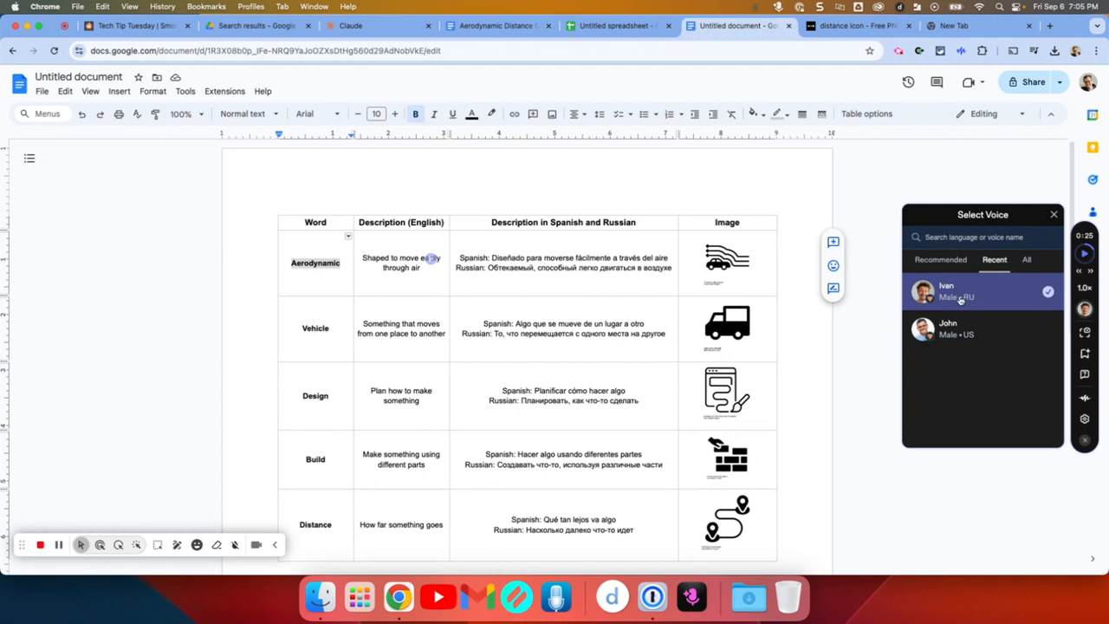
pyautogui.click(470, 269)
pyautogui.moveTo(488, 269); pyautogui.dragTo(669, 265)
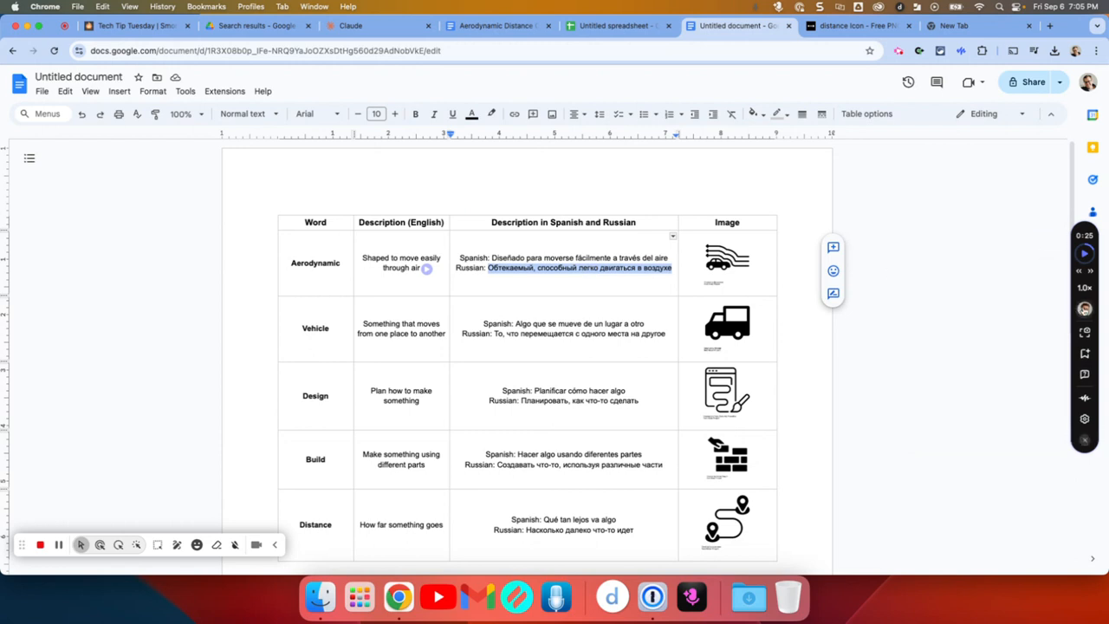
pyautogui.click(1084, 308)
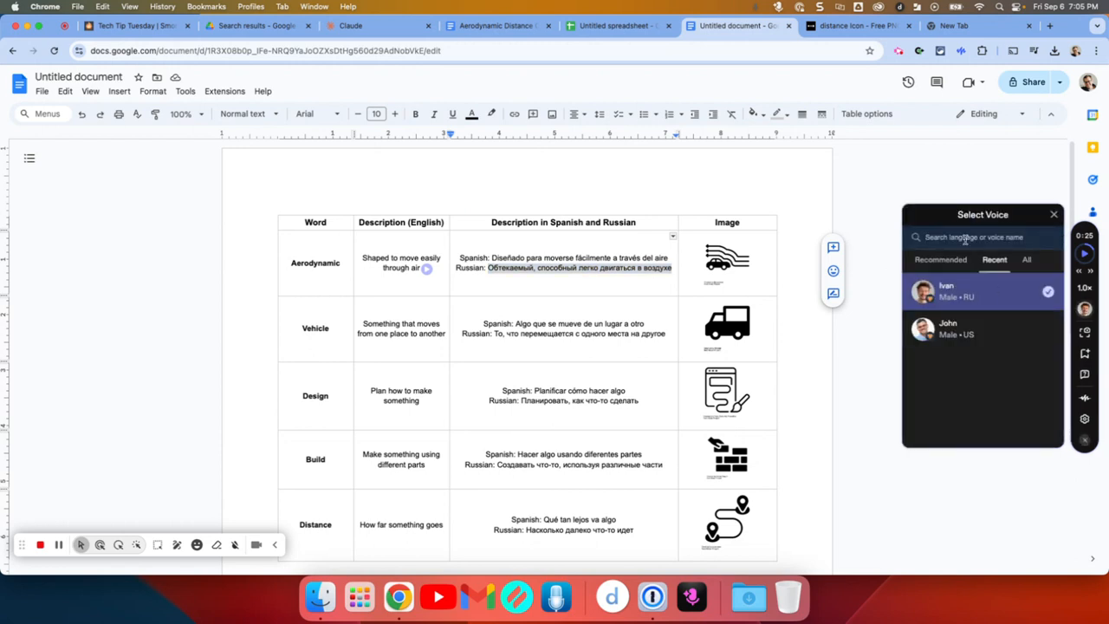
pyautogui.write('english')
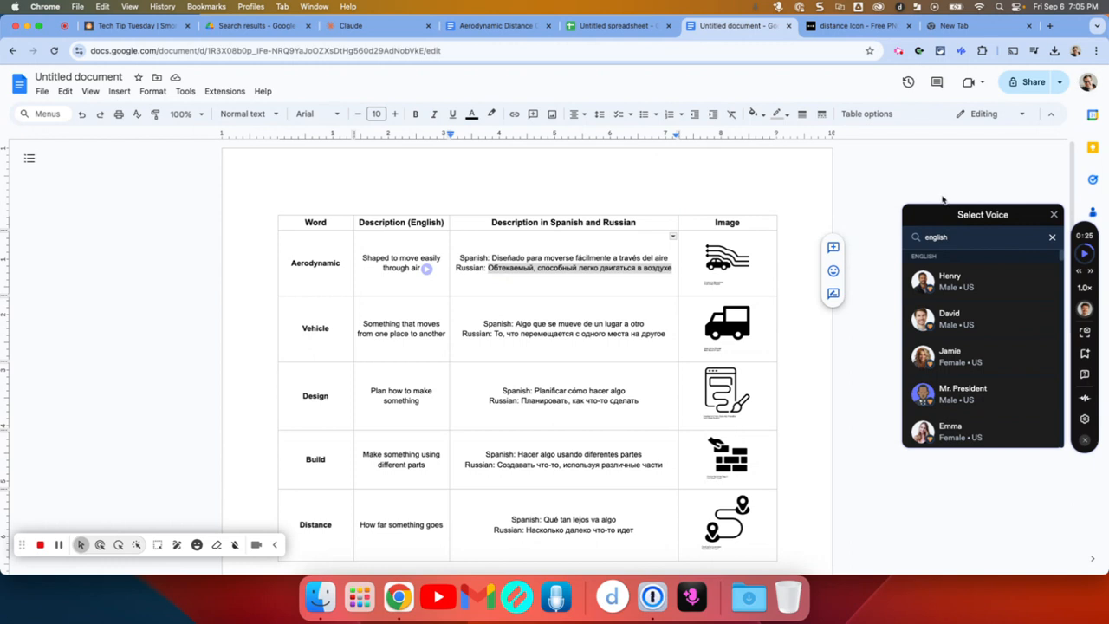
pyautogui.click(1053, 215)
# Step: Search Speechify's voices for English ones and set the reading voice to Henry
pyautogui.click(1083, 309)
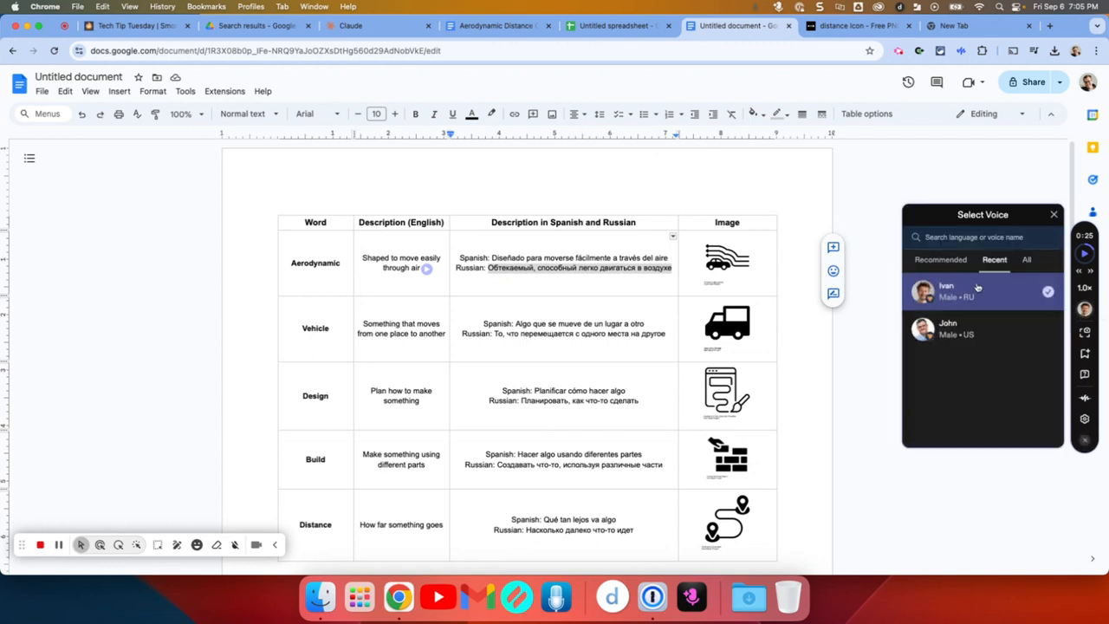
pyautogui.write('engl')
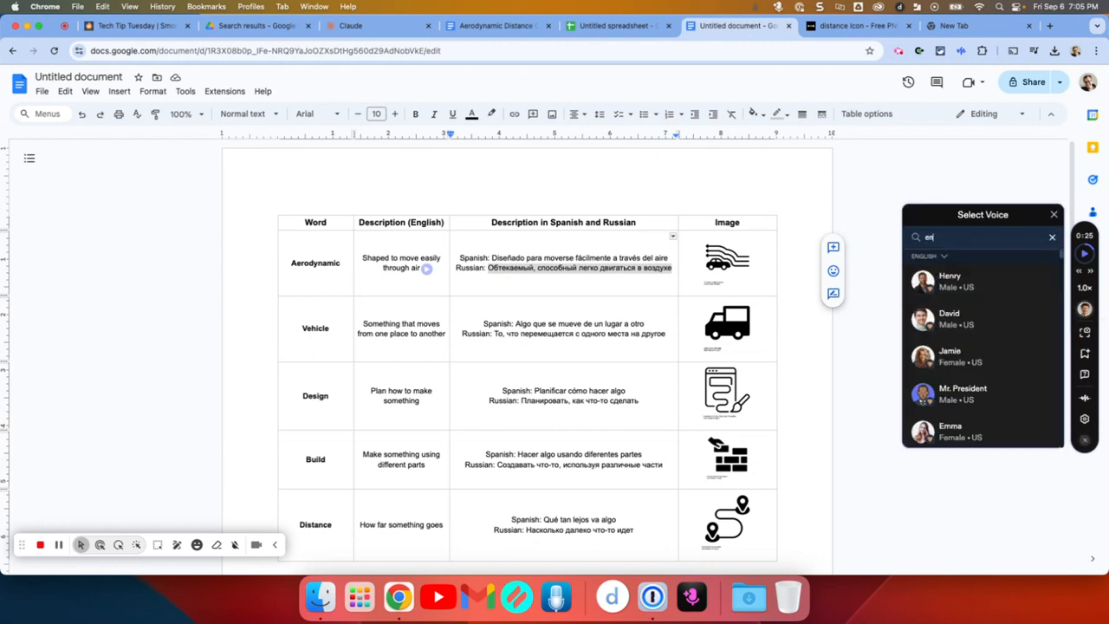
pyautogui.click(957, 284)
pyautogui.click(872, 194)
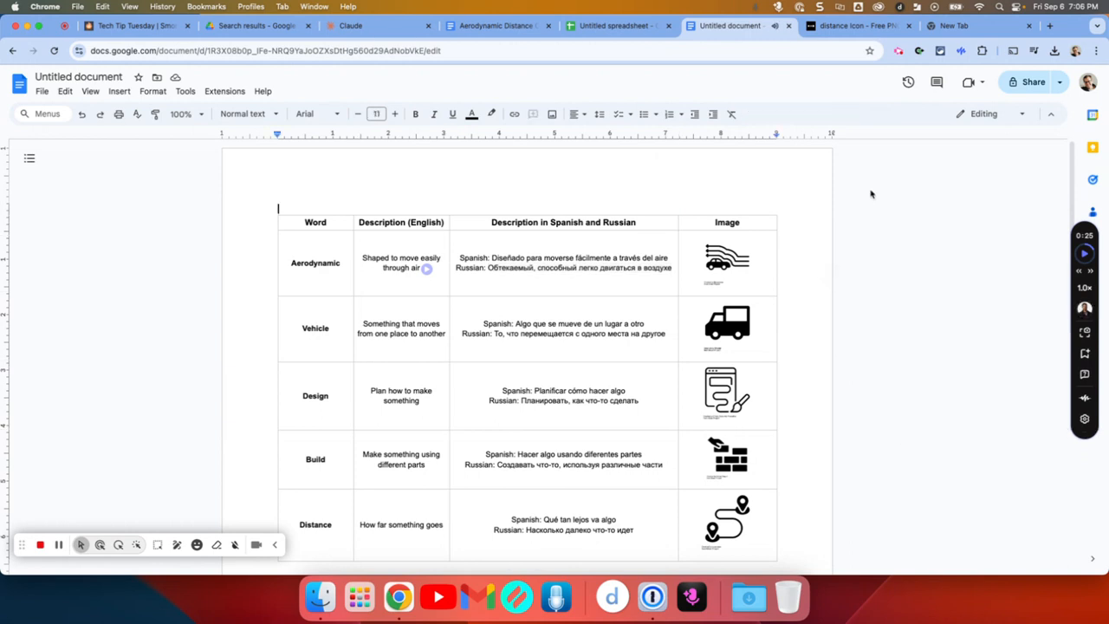
# Step: Have Speechify read the Aerodynamic row aloud with the selected English voice, from the word through its Russian description, and pause the playback
pyautogui.click(294, 263)
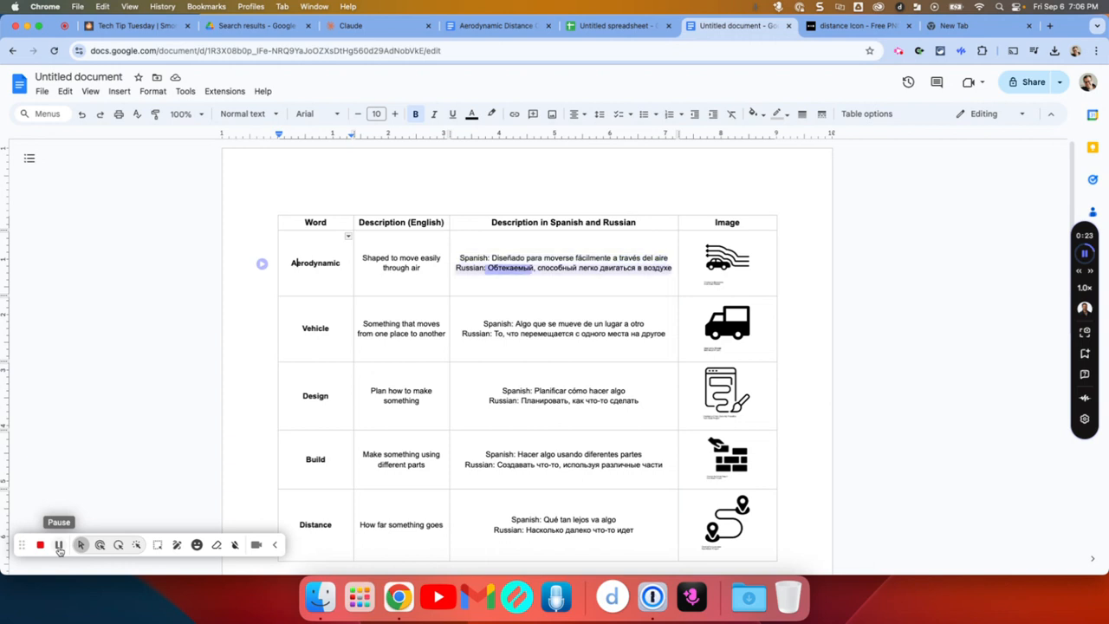
pyautogui.click(1083, 251)
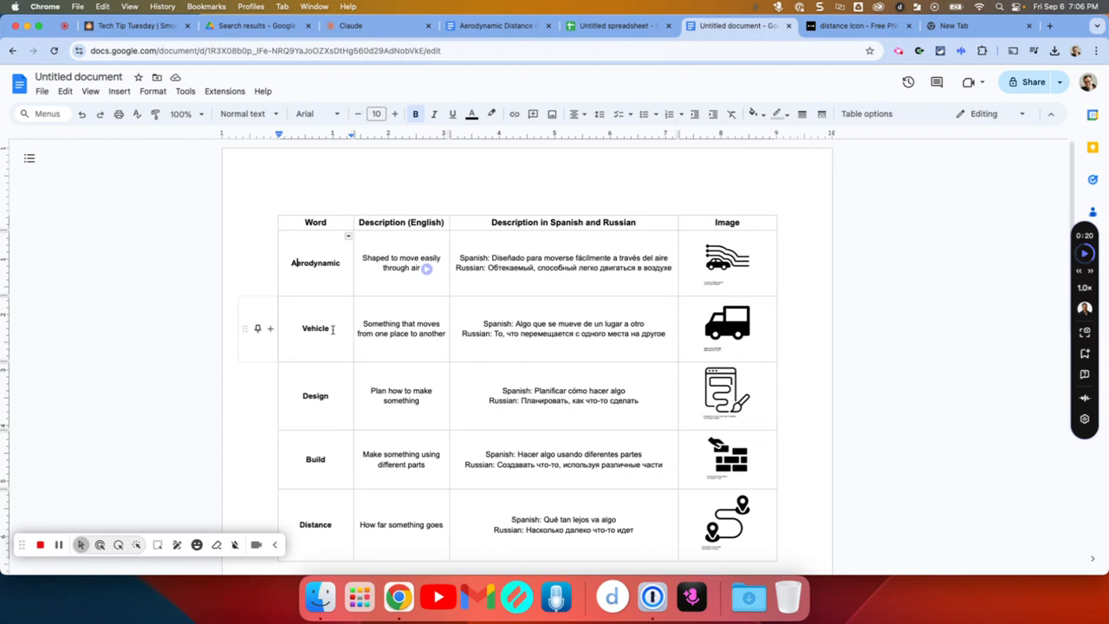
# Step: Look over the vocabulary table and switch to the Aerodynamic Distance Challenge document for Speechify to read aloud
pyautogui.scroll(-1, 421, 282)
pyautogui.scroll(-2, 421, 282)
pyautogui.scroll(2, 337, 337)
pyautogui.click(485, 28)
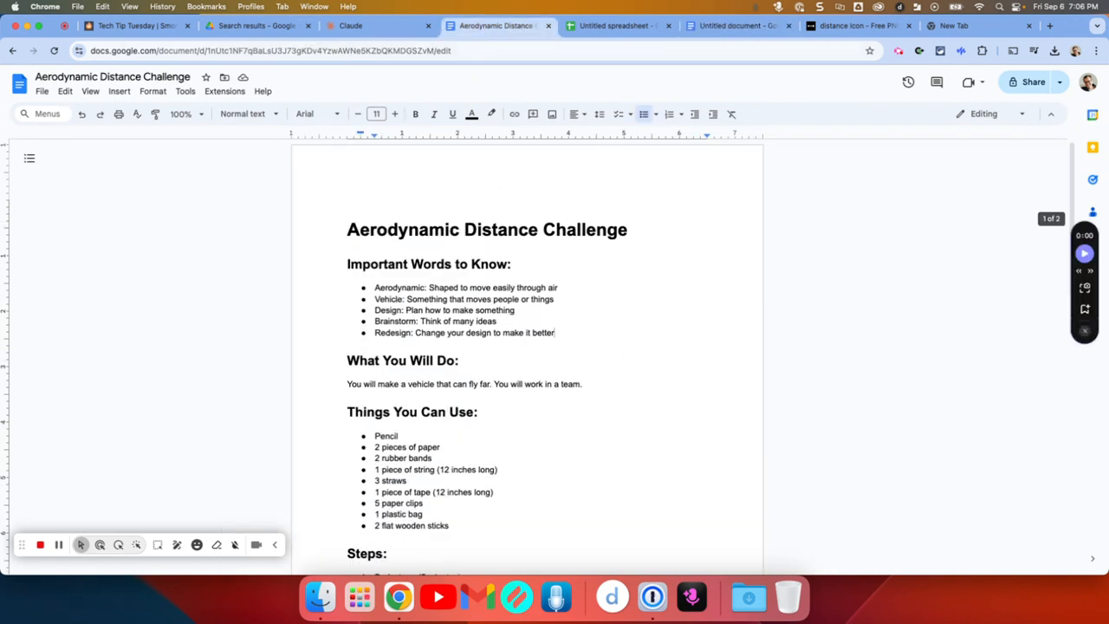
pyautogui.moveTo(1086, 259)
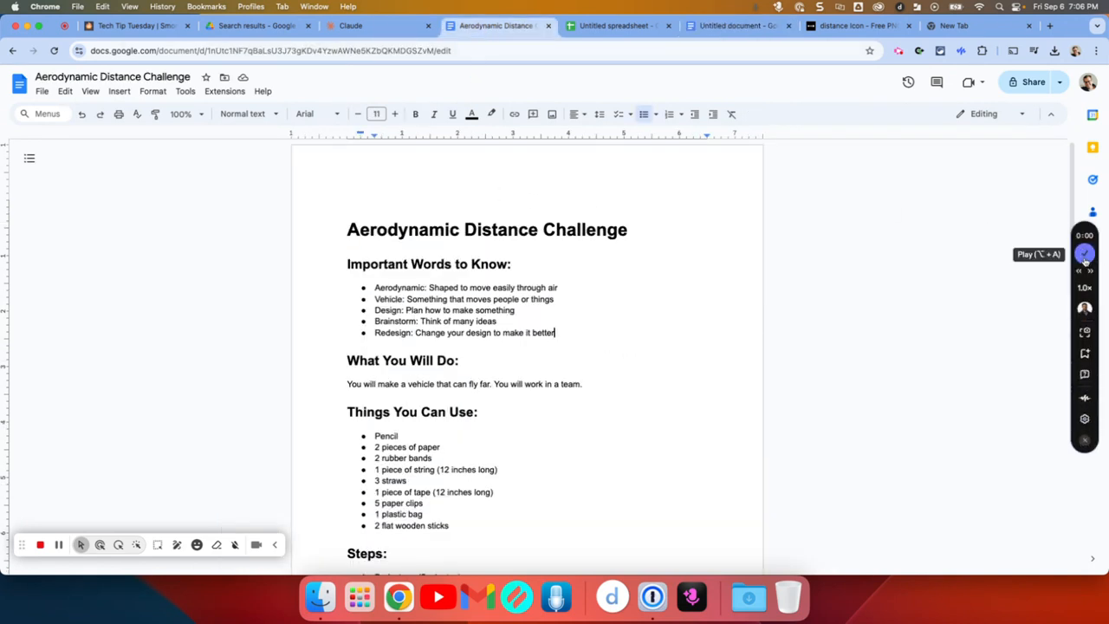